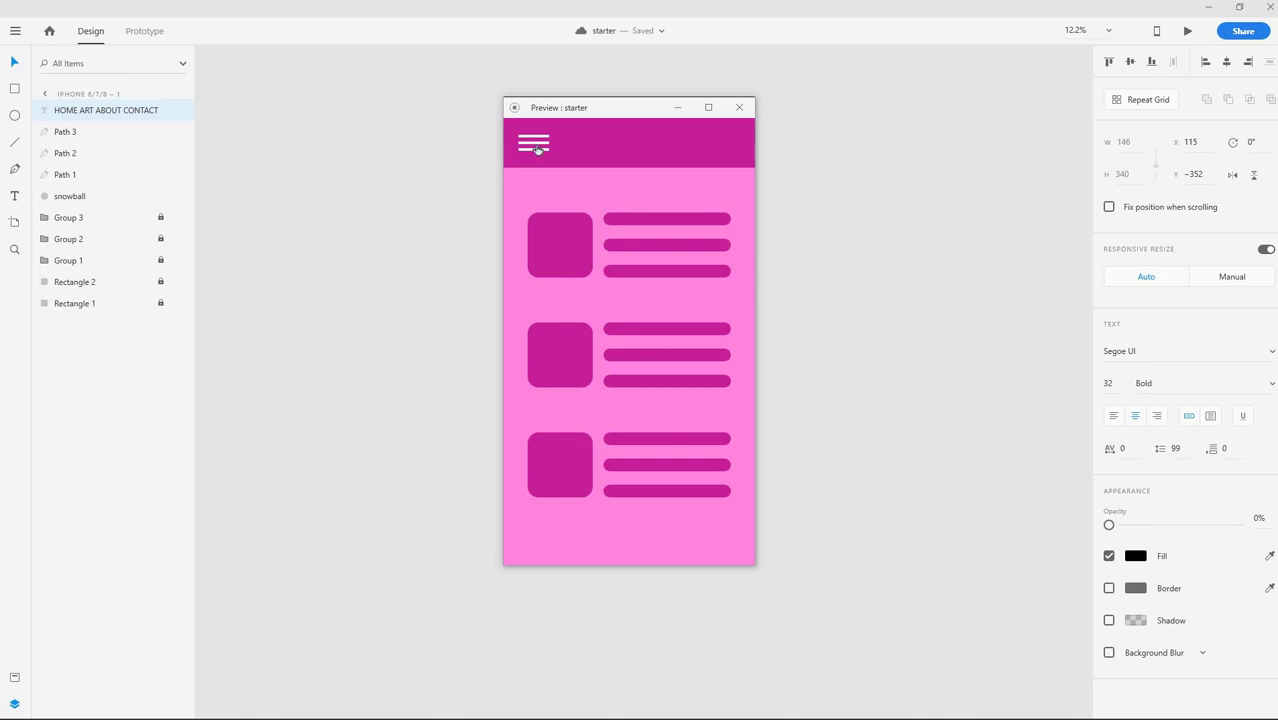
- Test the hamburger menu twice in the preview, then close the preview
click(530, 146)
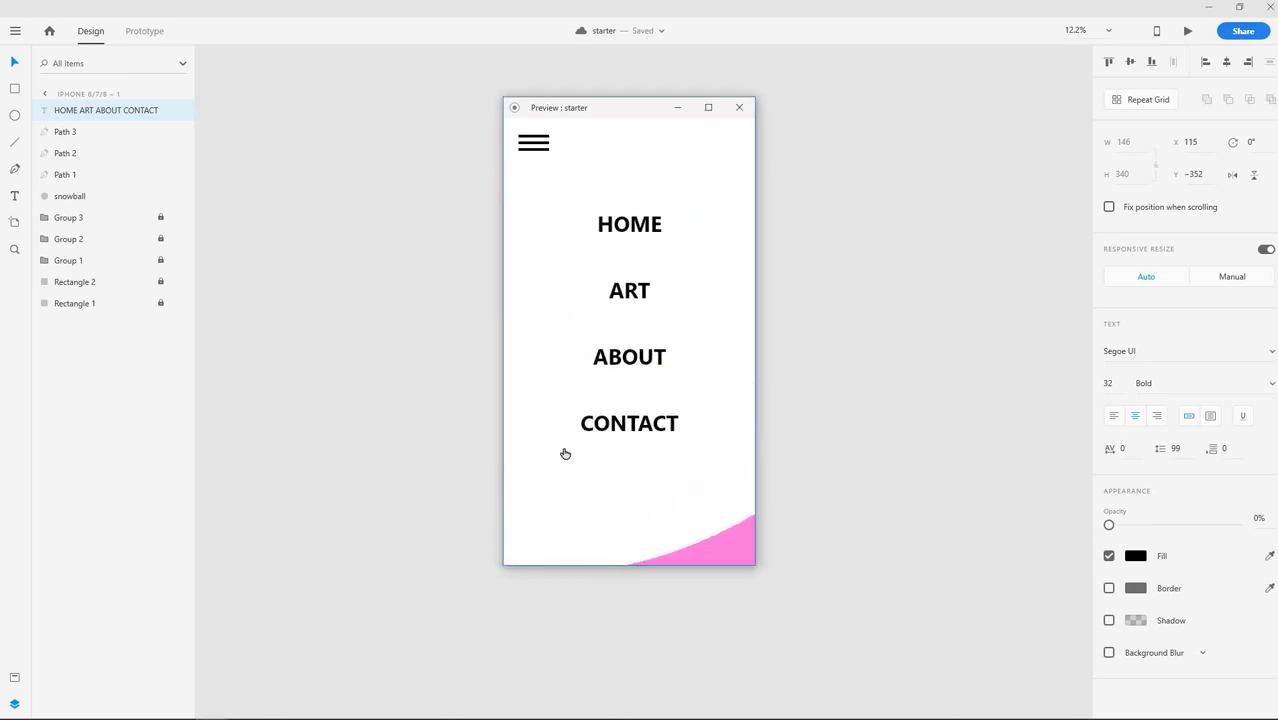
click(533, 146)
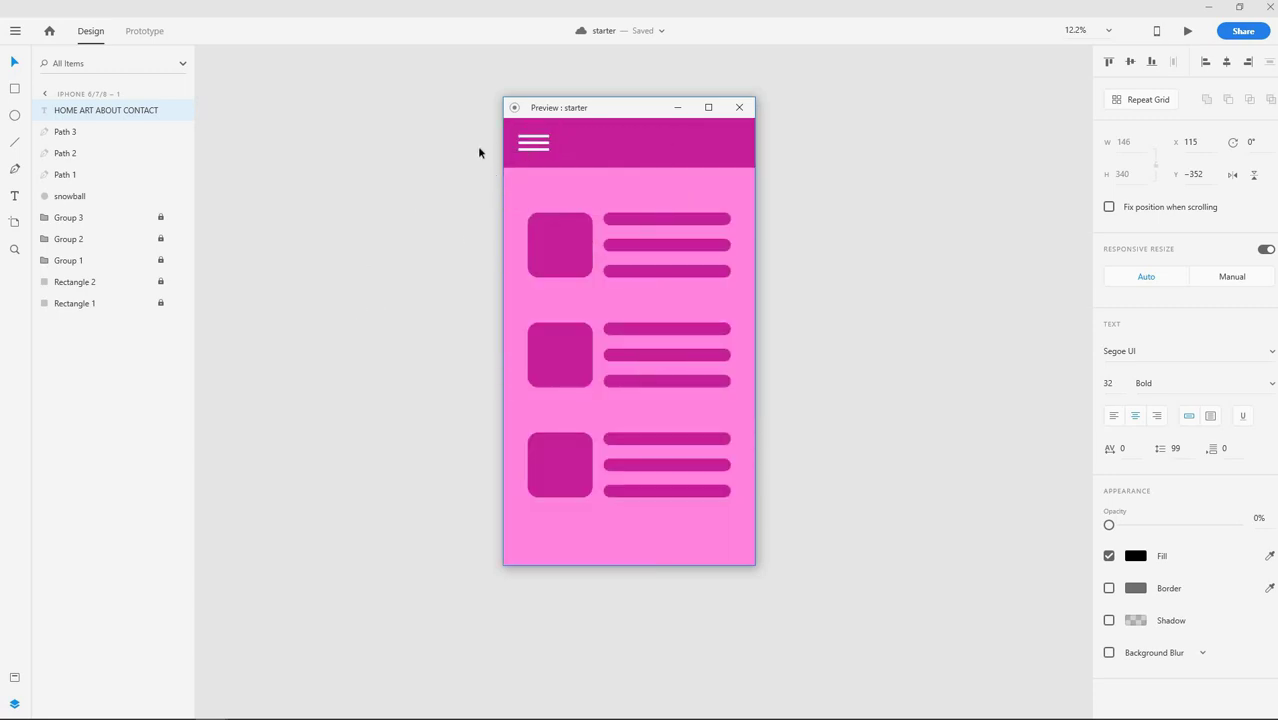
click(530, 146)
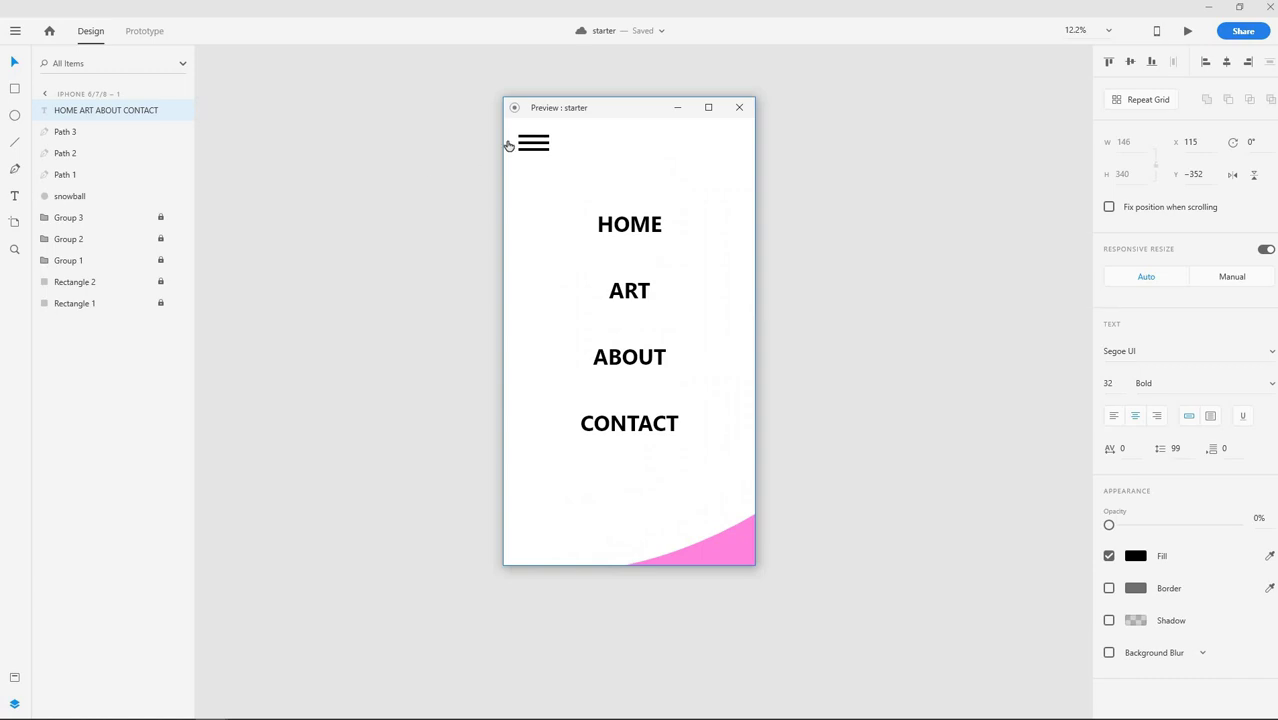
click(541, 144)
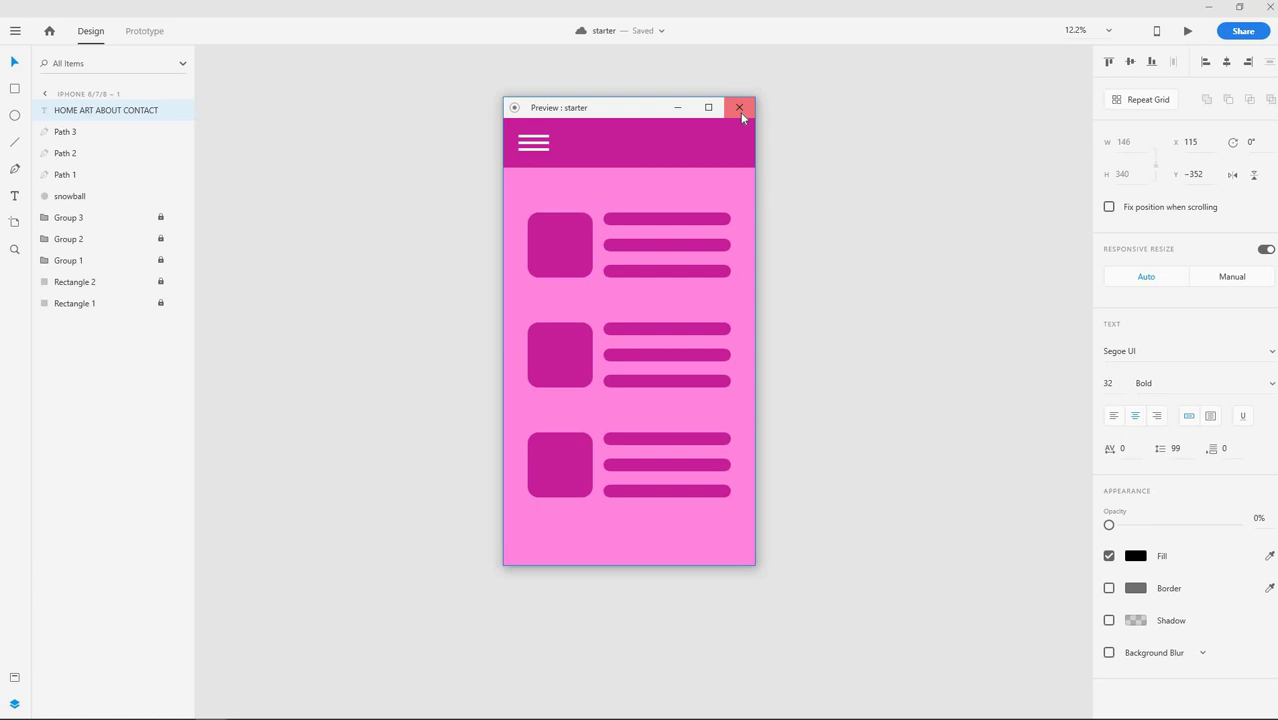
click(739, 108)
- Delete the iPhone 6/7/8 – 2 menu artboard
scroll(685, 405, up, 3)
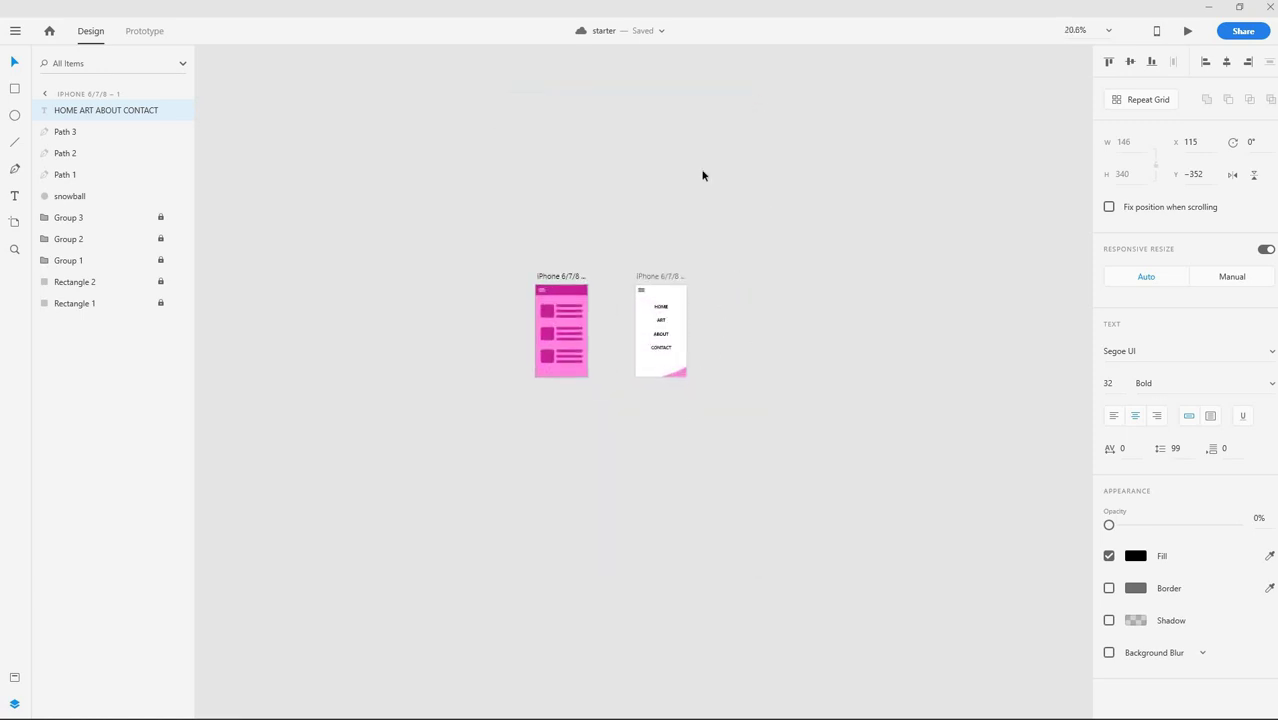
scroll(640, 340, up, 4)
click(616, 451)
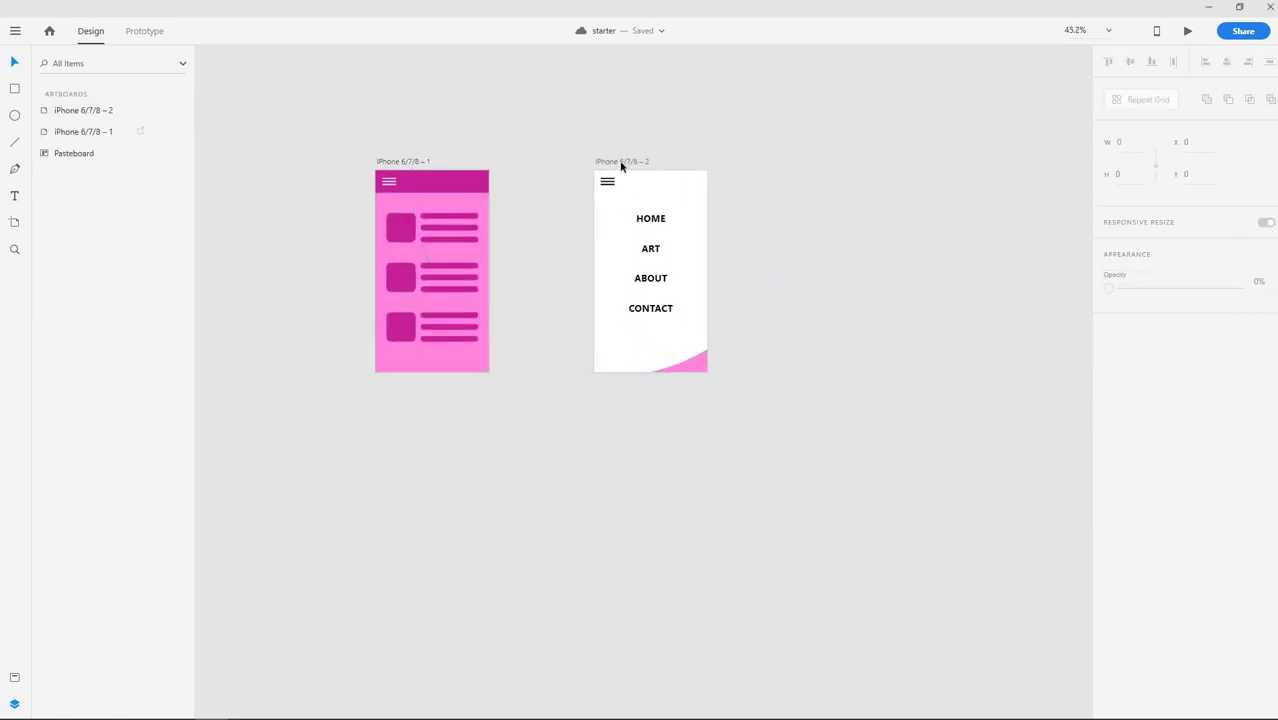
click(620, 163)
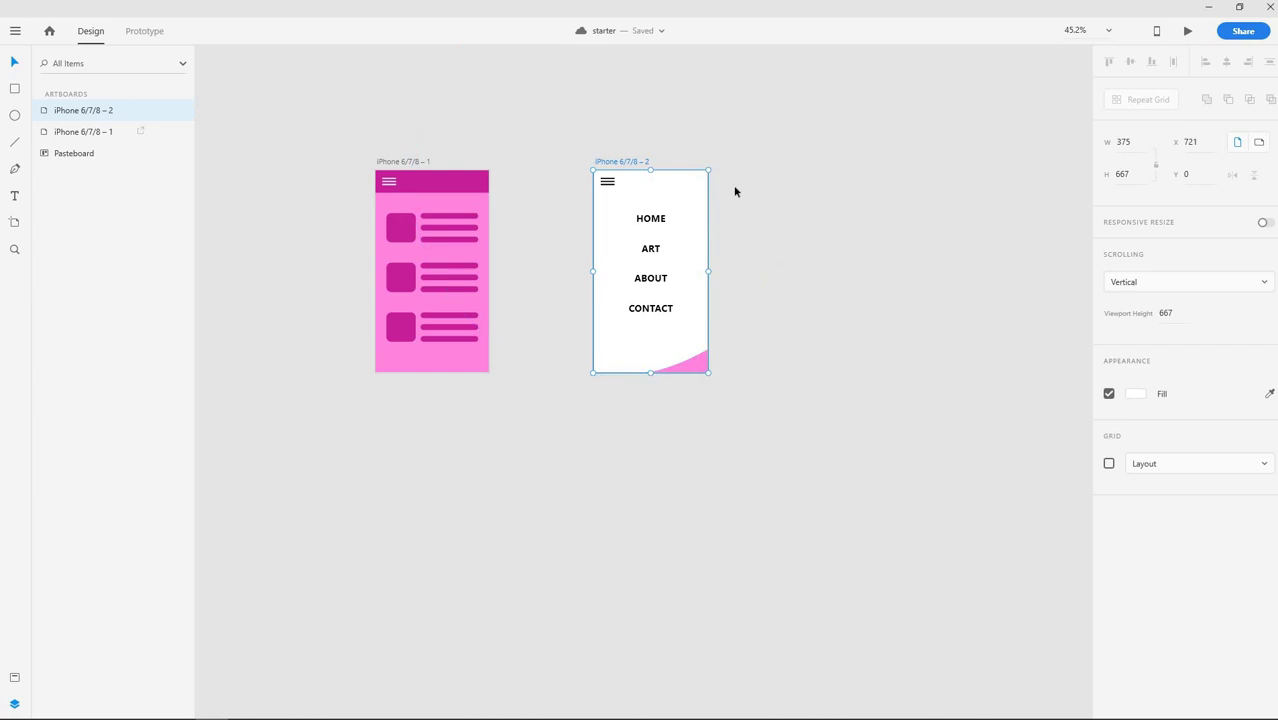
key(Delete)
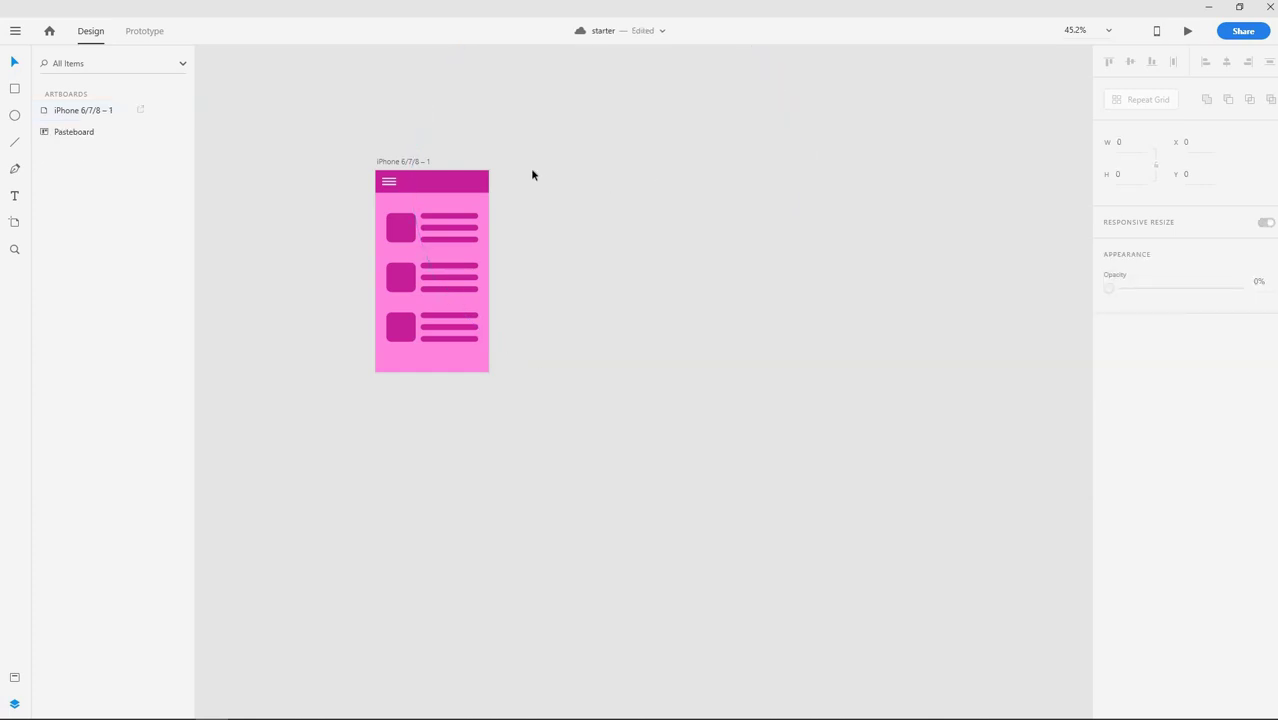
- Delete the HOME/ART/ABOUT/CONTACT text layer and the snowball layer from artboard 1
click(389, 170)
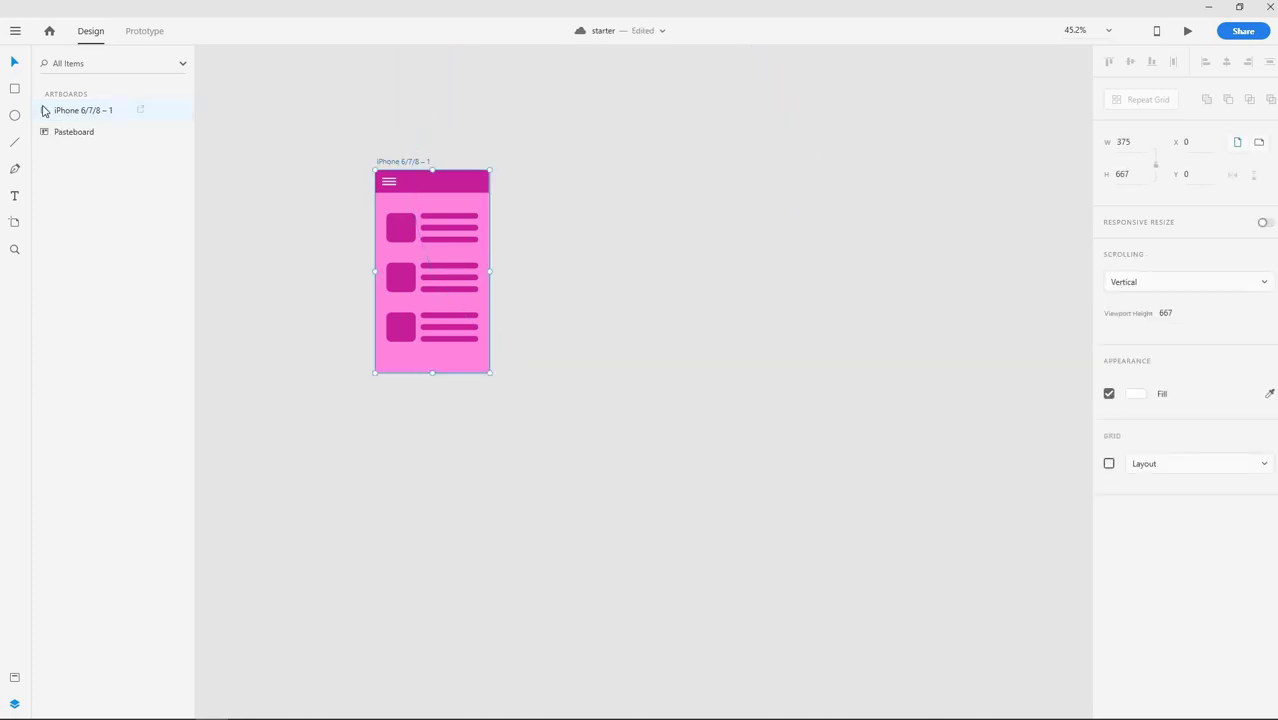
click(43, 109)
click(72, 112)
key(Delete)
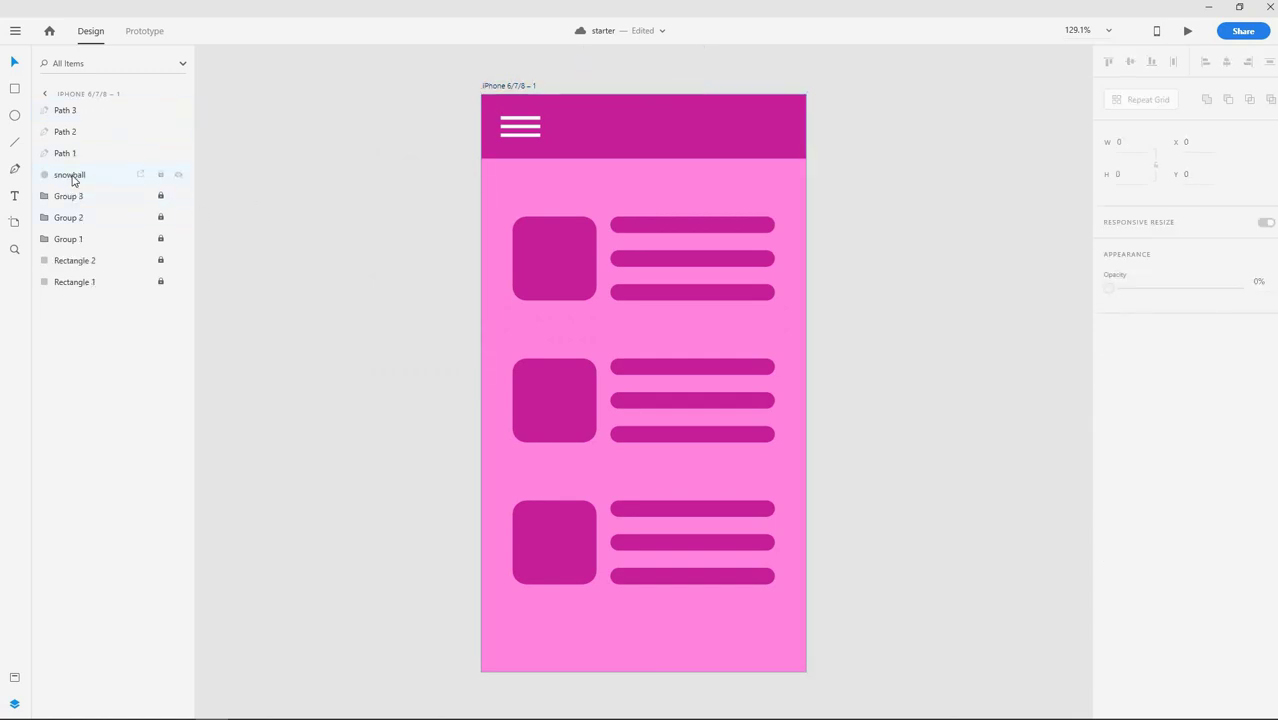
click(74, 177)
key(Delete)
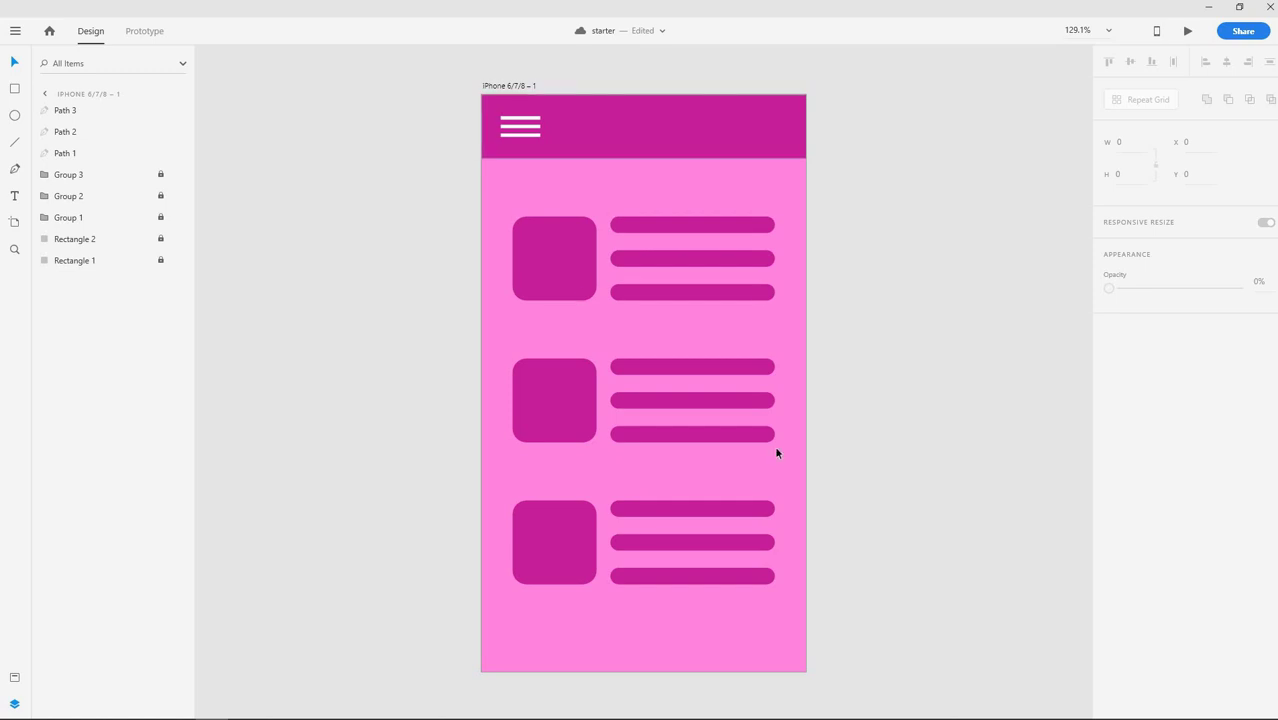
scroll(836, 281, down, 2)
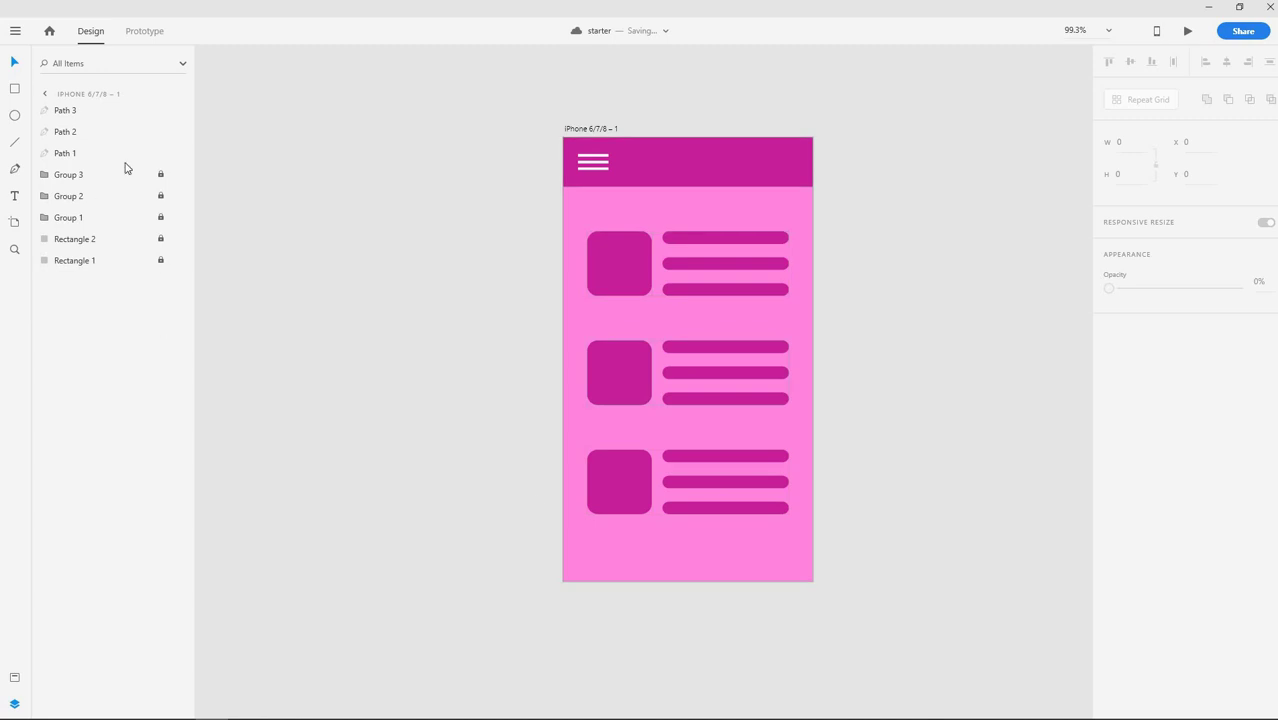
click(602, 172)
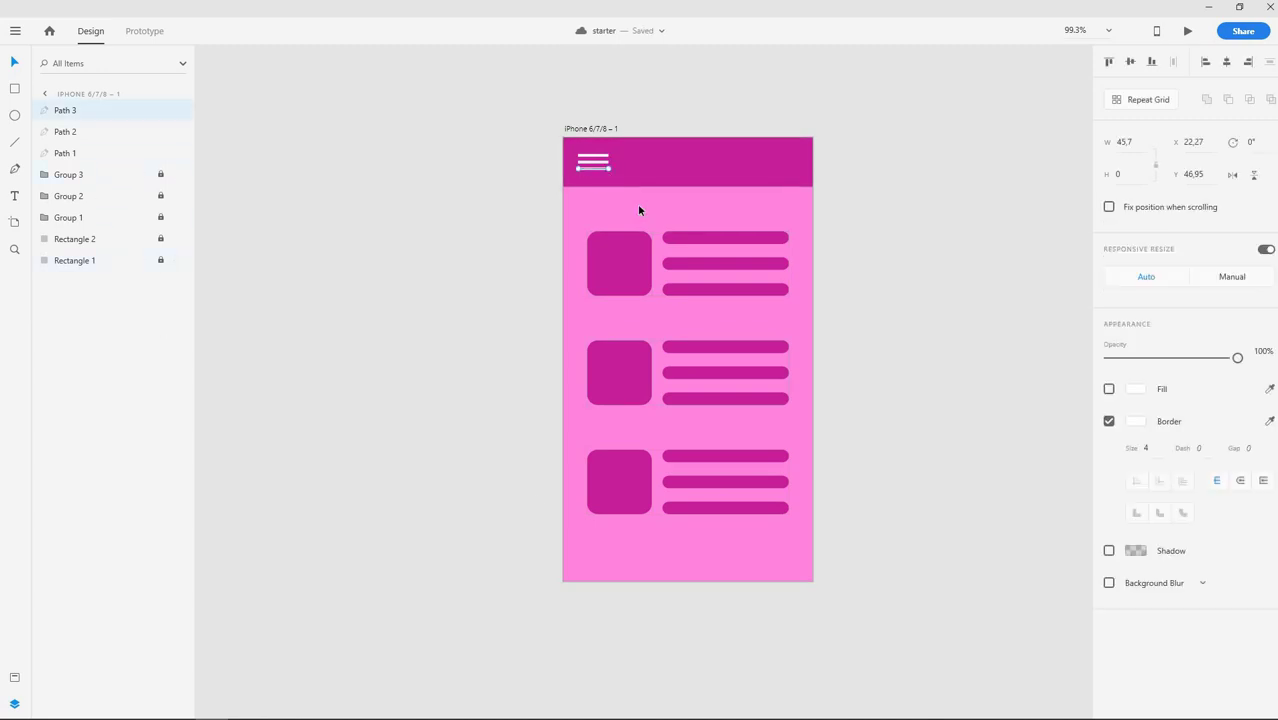
key(Tab)
key(Tab)
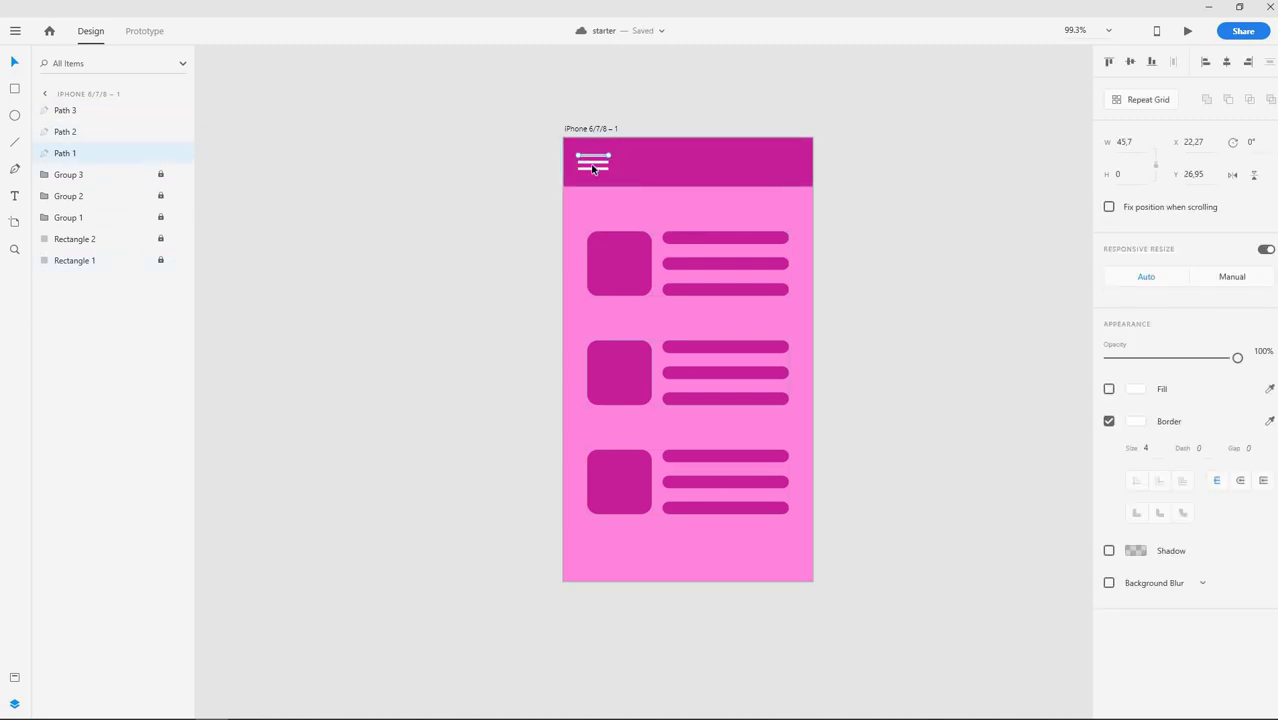
click(590, 167)
click(588, 173)
click(483, 196)
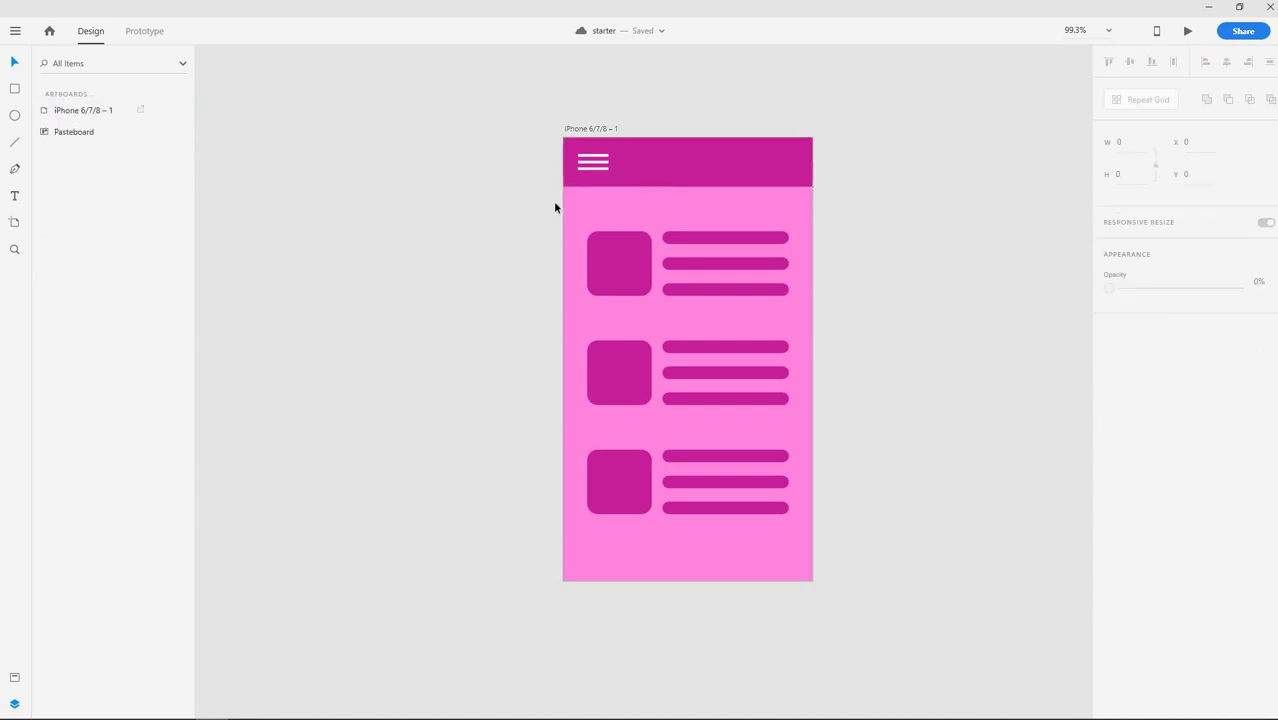
ctrl+scroll(593, 181, up, 2)
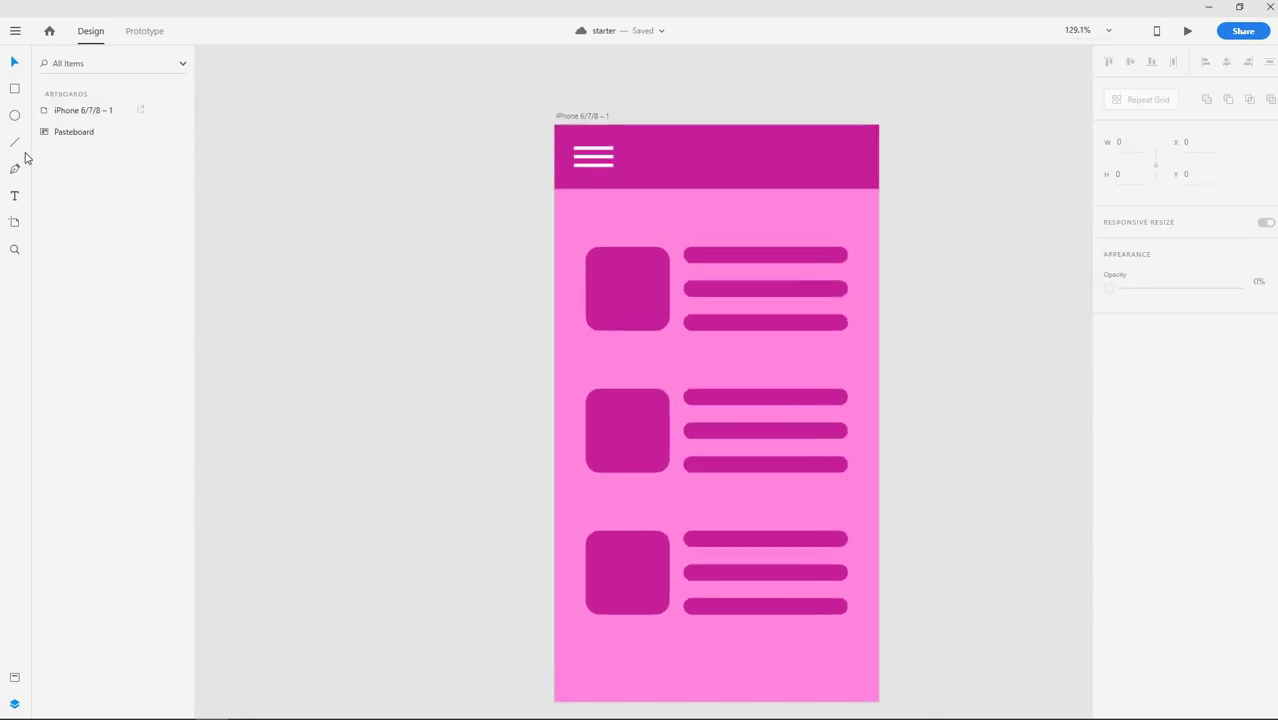
click(574, 201)
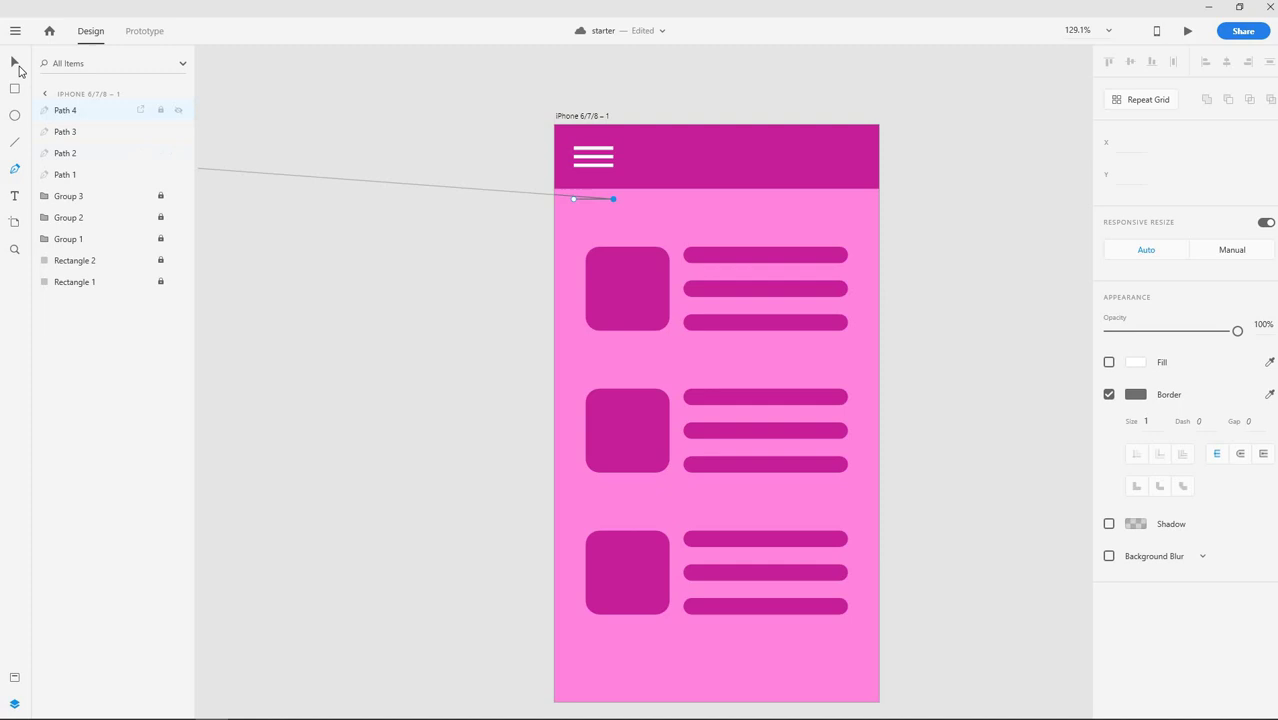
click(15, 63)
click(1136, 423)
text(ffffff)
key(Return)
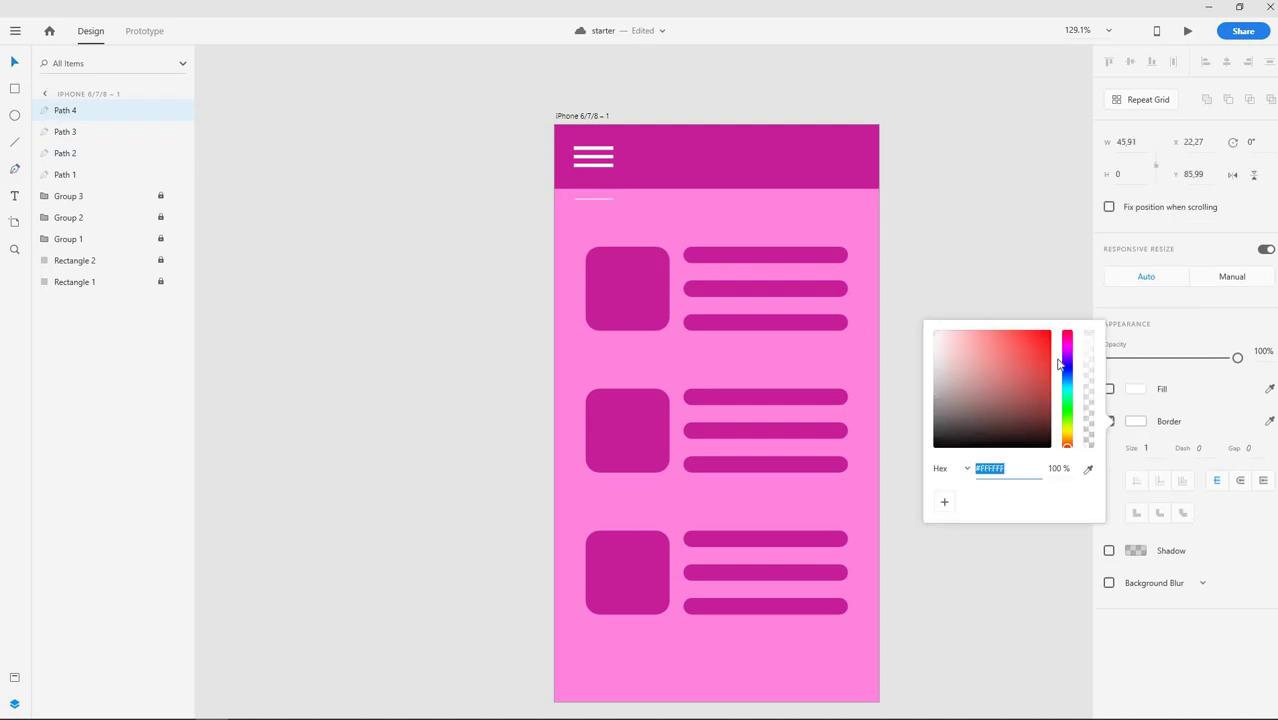
click(1147, 448)
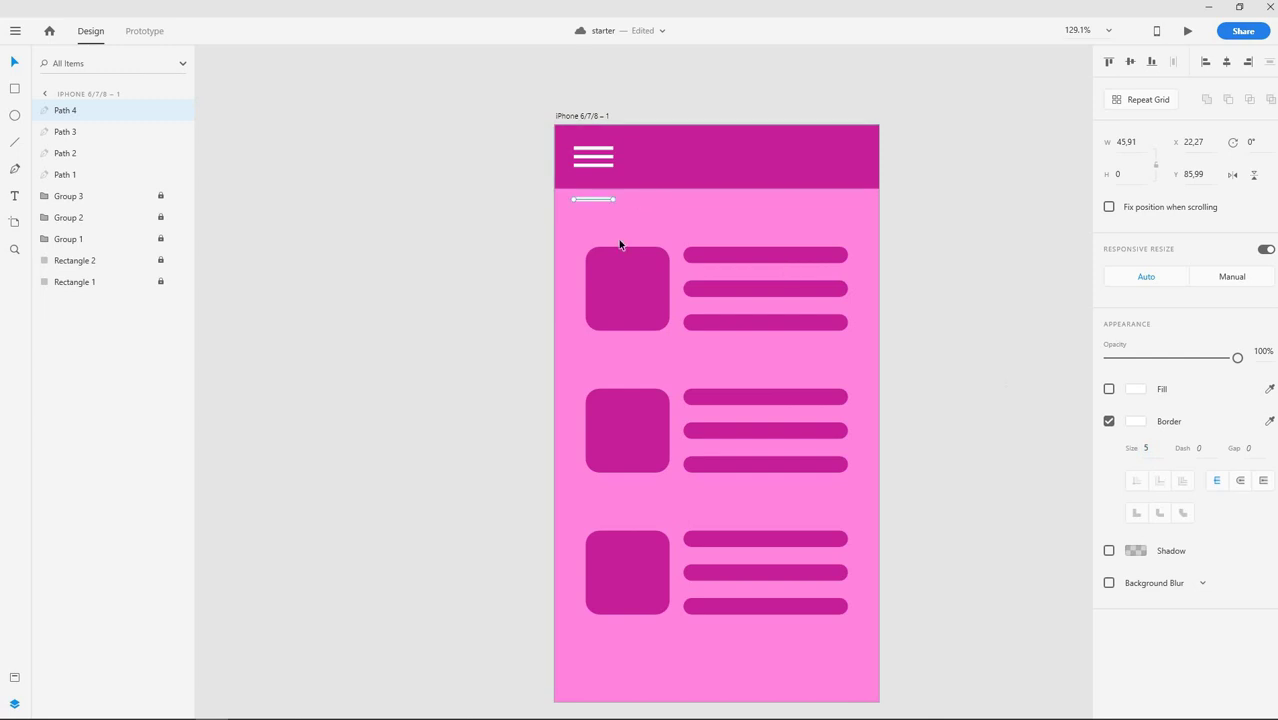
key(Delete)
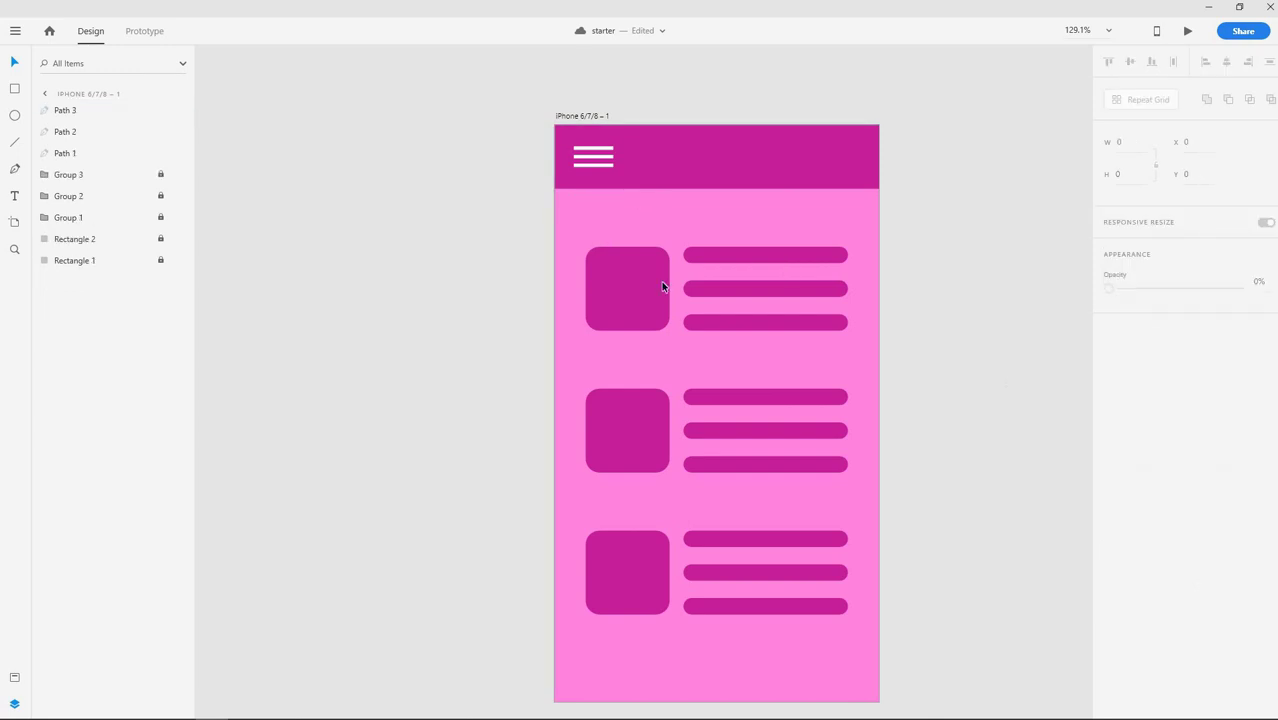
- Review the header and three content rows, then select the 375 × 667 iPhone 6/7/8 – 1 artboard
click(743, 266)
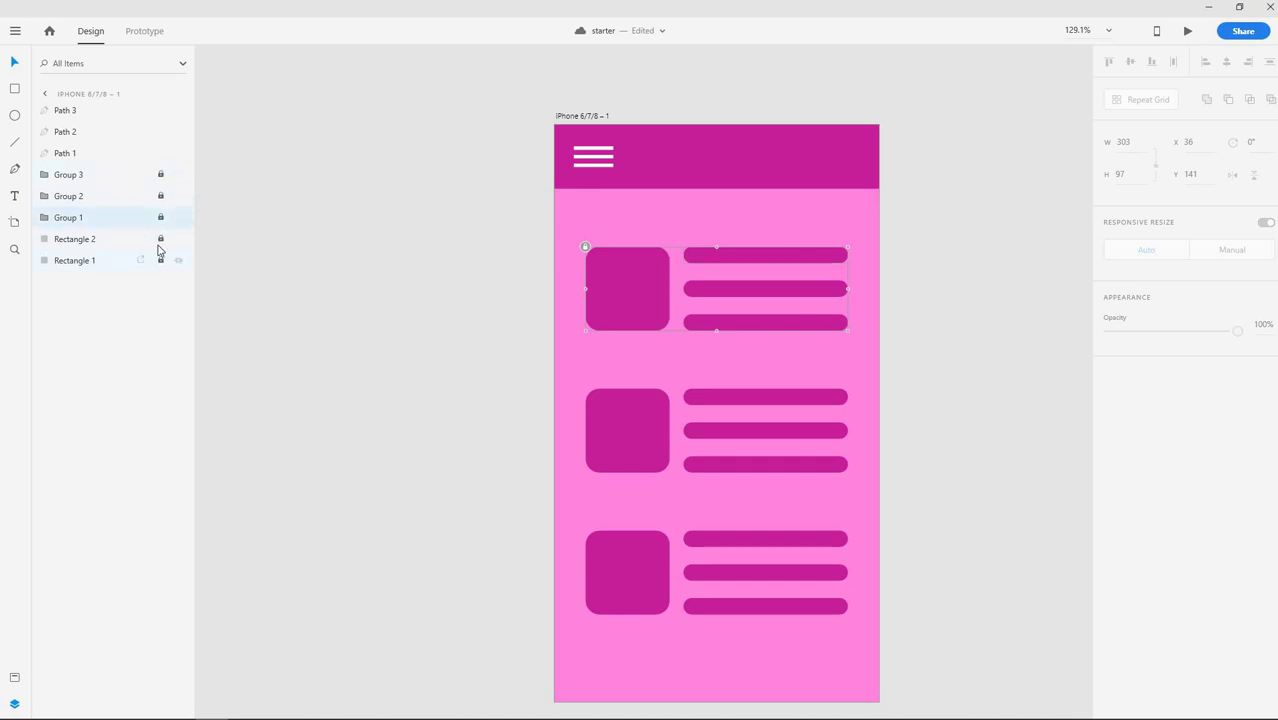
click(421, 197)
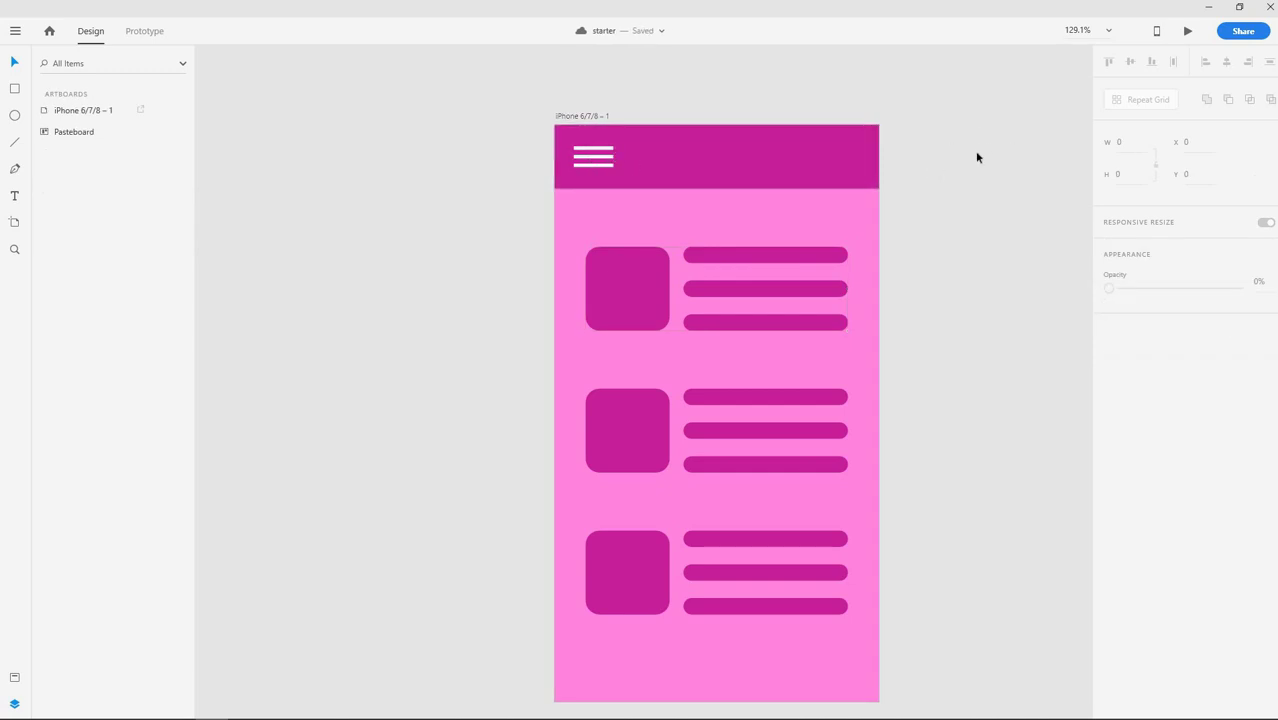
scroll(976, 172, down, 2)
drag(978, 200, 839, 211)
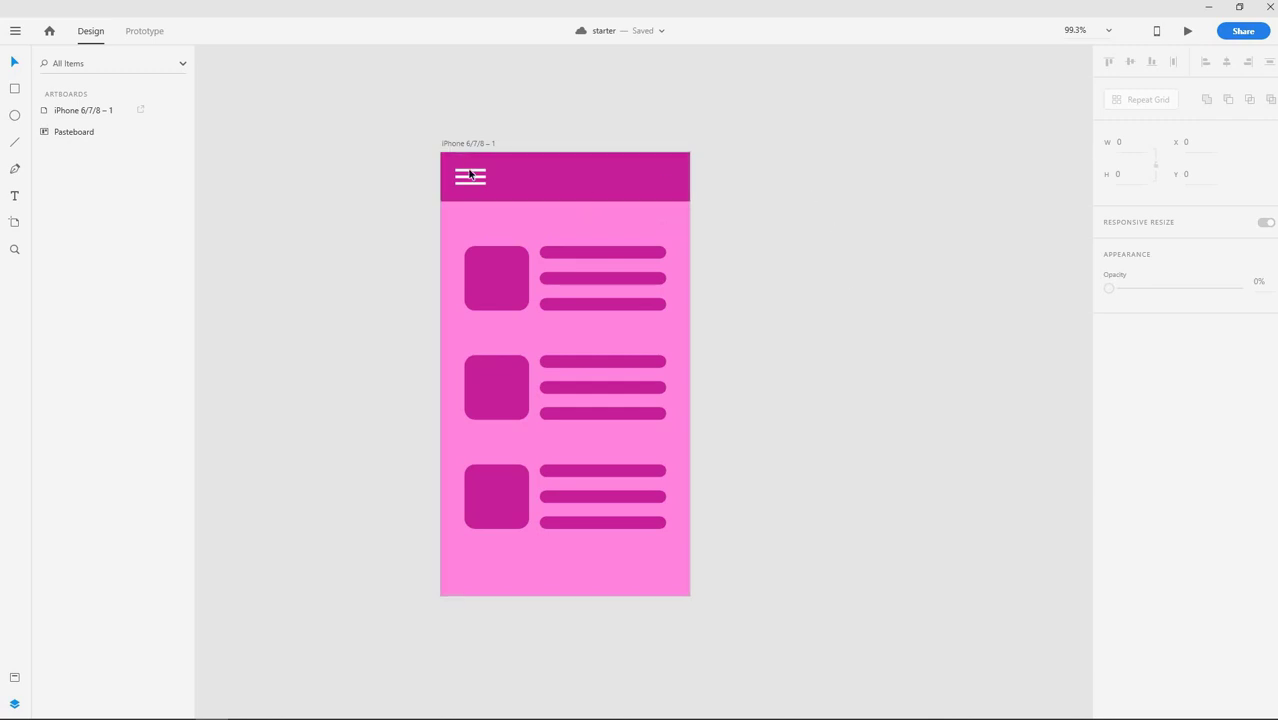
scroll(493, 178, up, 1)
scroll(493, 176, up, 1)
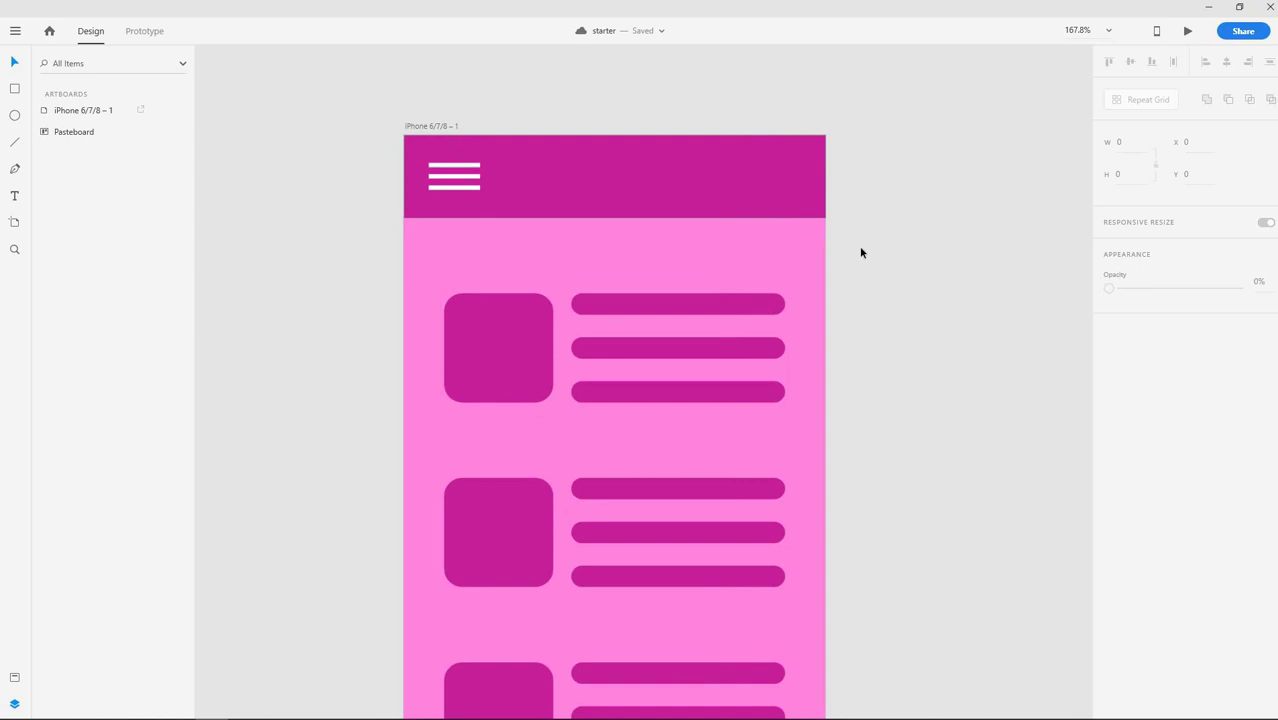
scroll(861, 251, down, 2)
click(616, 172)
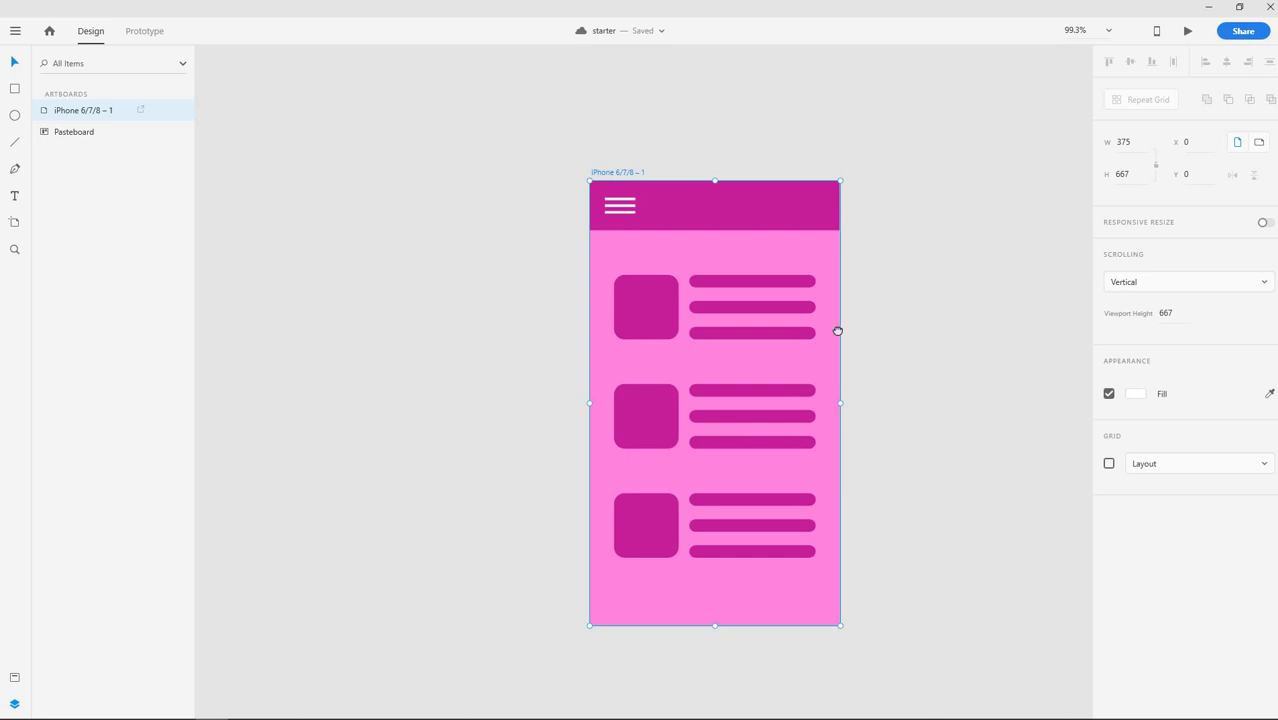
- Duplicate the pink artboard with Ctrl+D and move the copy right to X 757
scroll(836, 330, right, 3)
scroll(836, 330, down, 1)
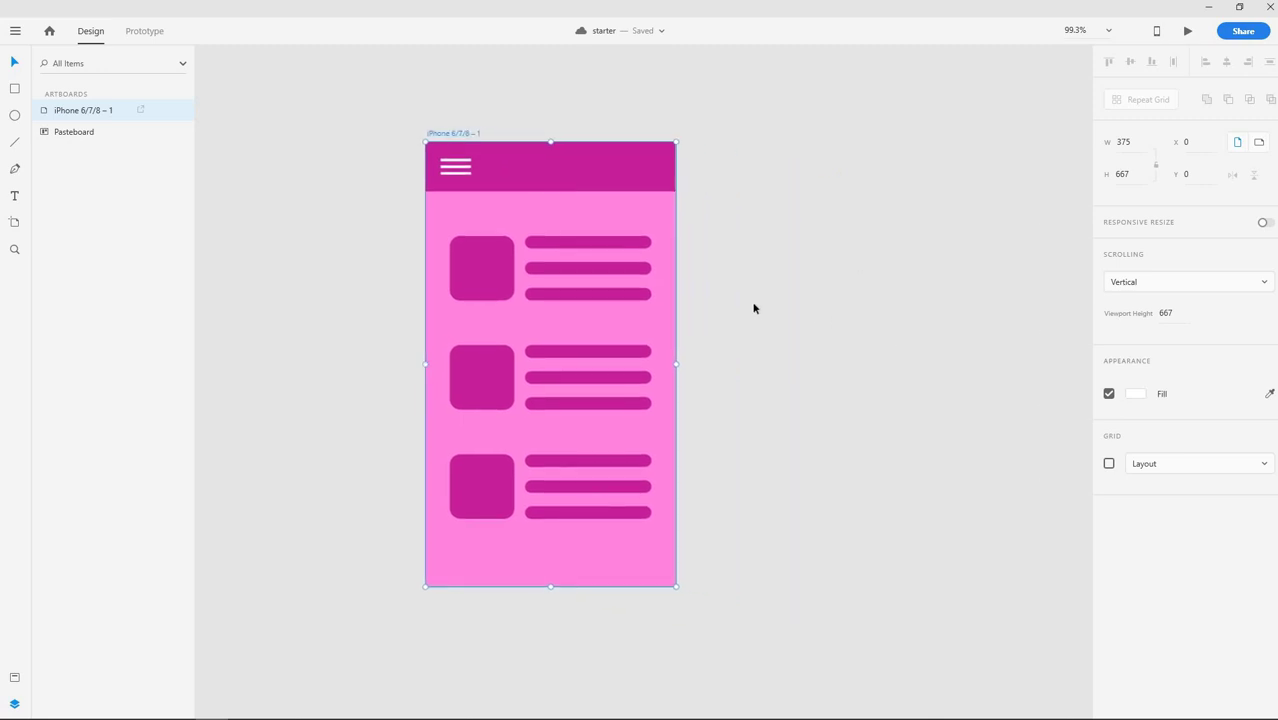
key(ctrl+d)
scroll(565, 143, right, 4)
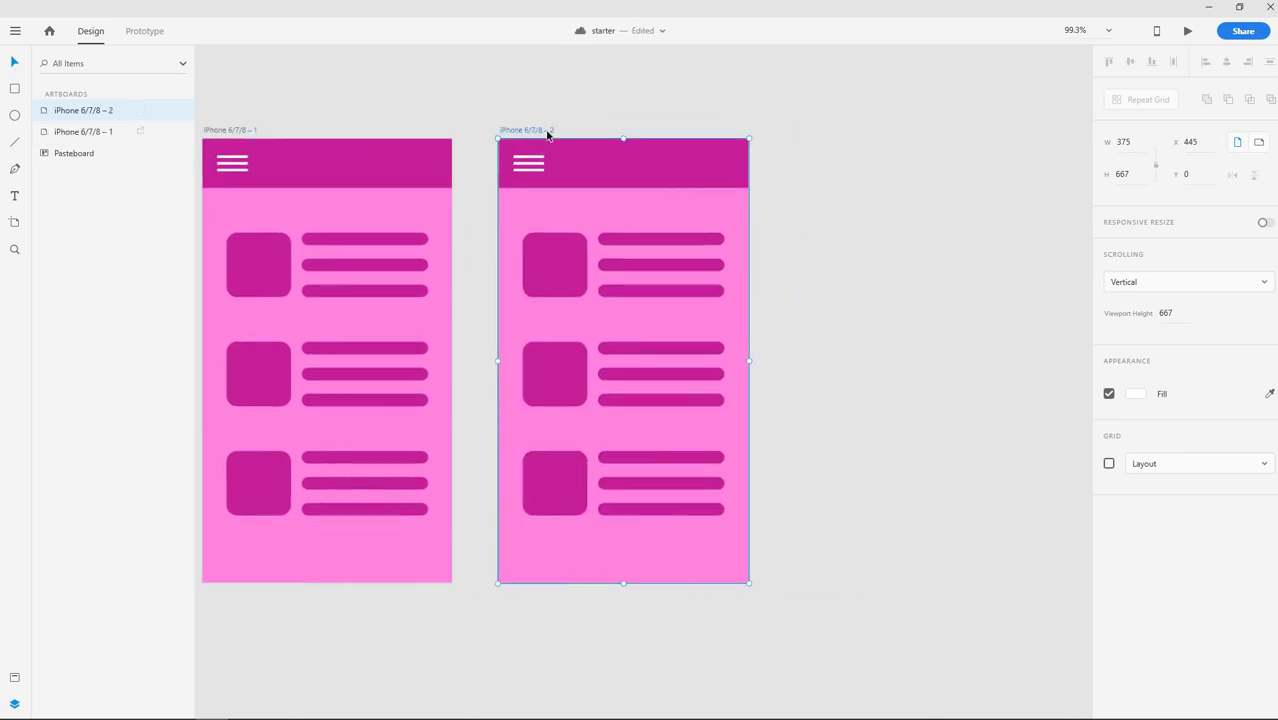
drag(548, 134, 729, 161)
scroll(582, 357, left, 2)
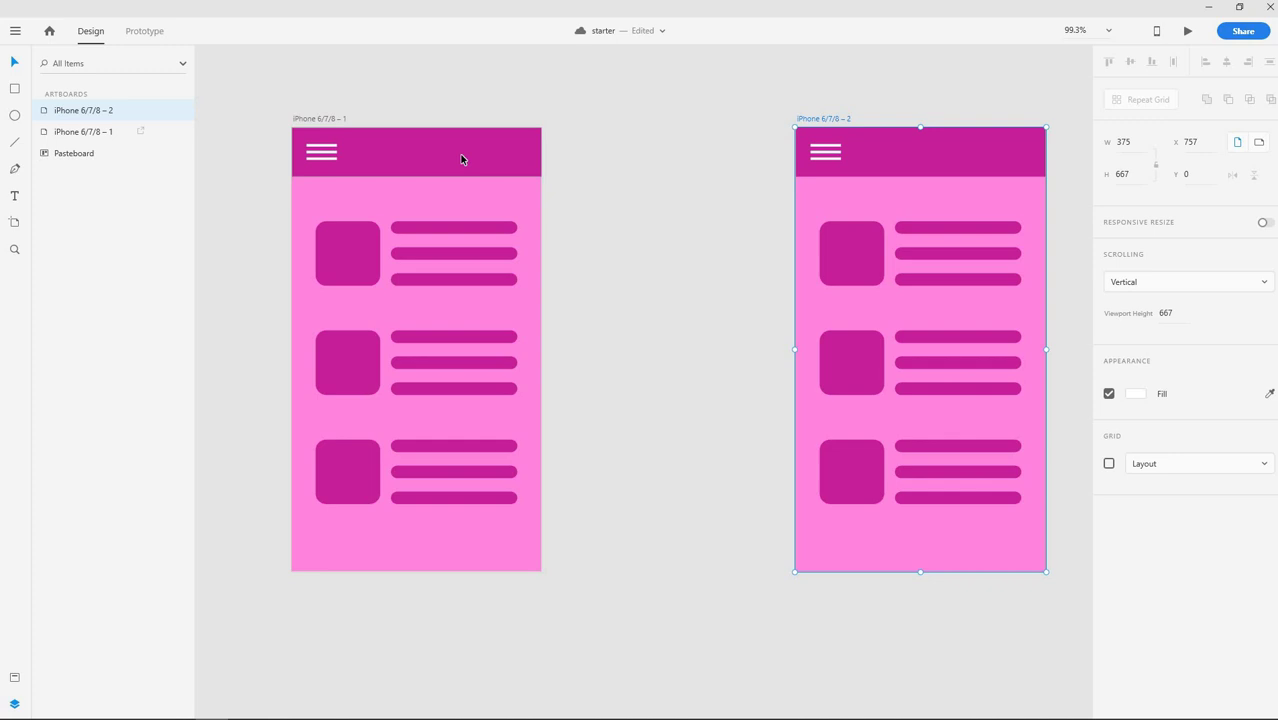
- Select Path 1–3 of artboard 2's hamburger icon and set their border to black #000000
click(825, 152)
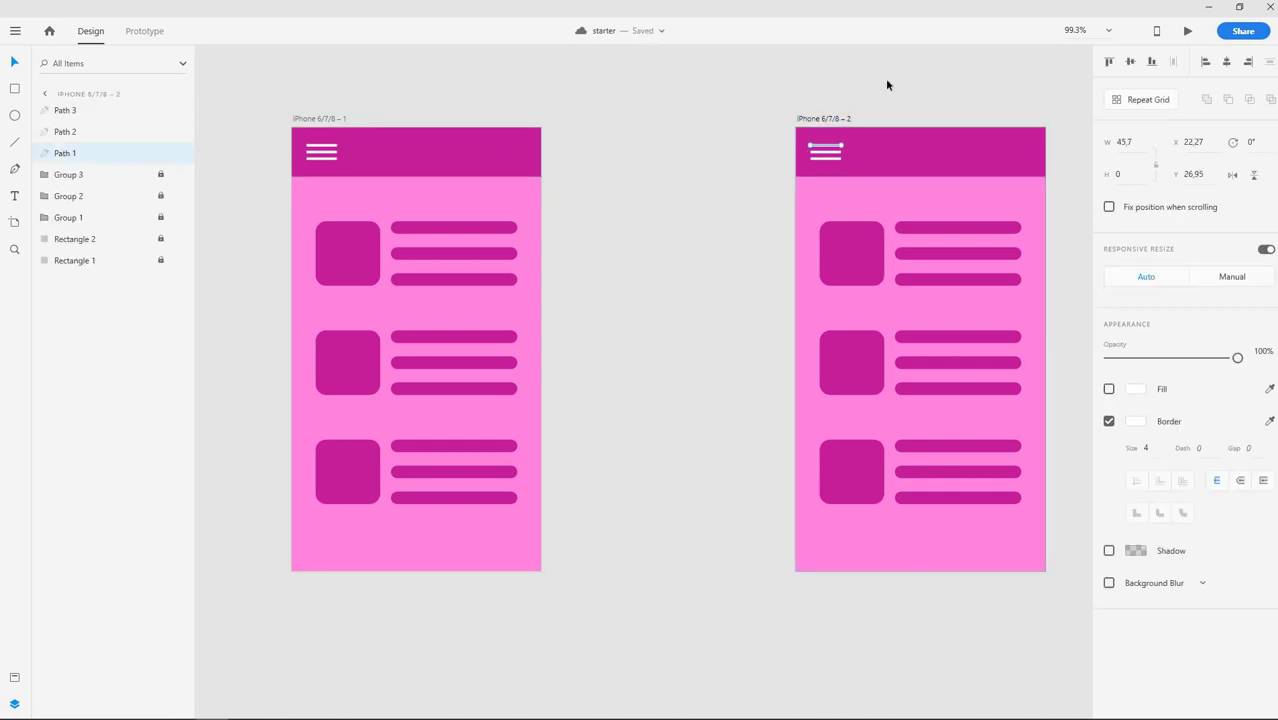
click(870, 95)
double_click(832, 154)
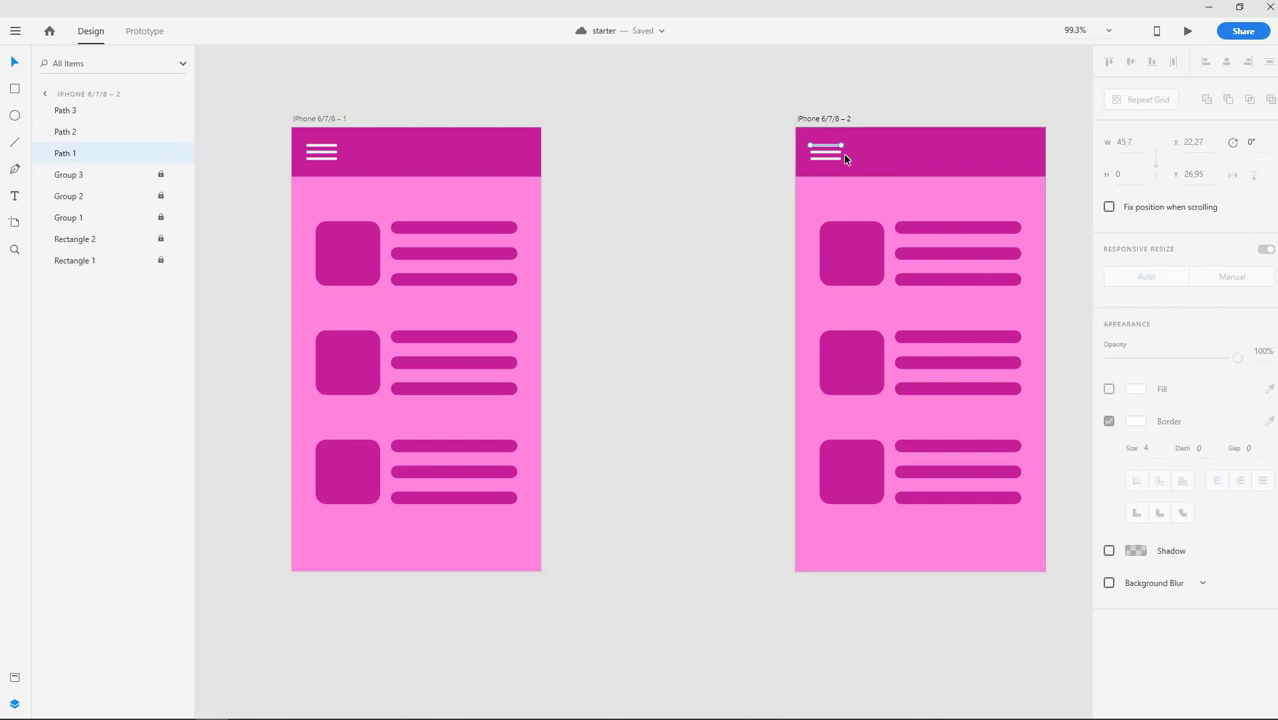
click(831, 160)
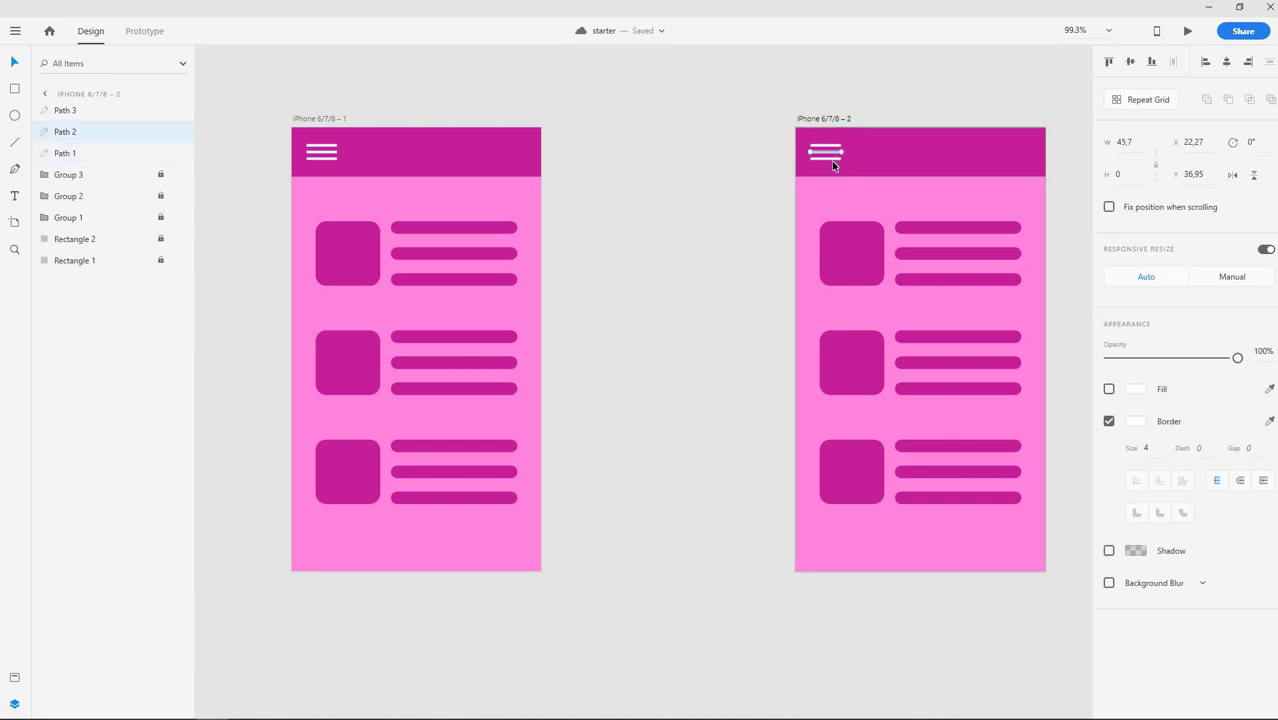
scroll(831, 157, up, 4)
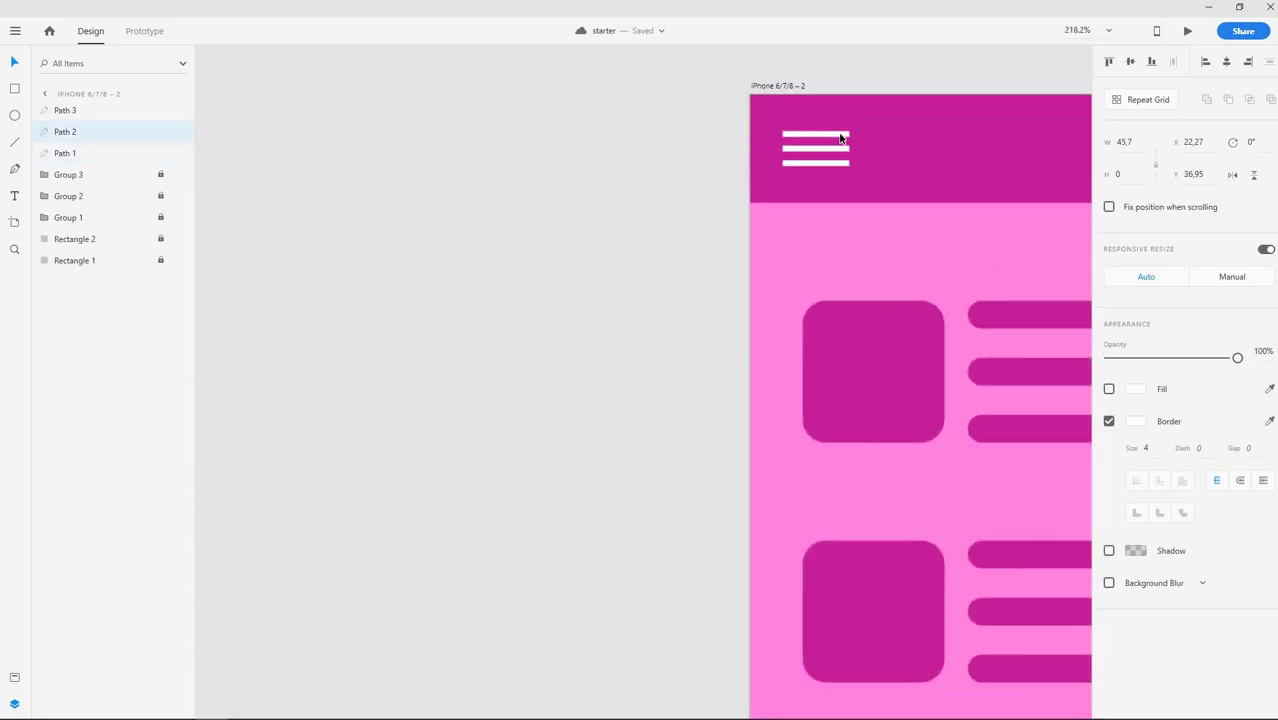
click(832, 148)
click(832, 149)
click(829, 163)
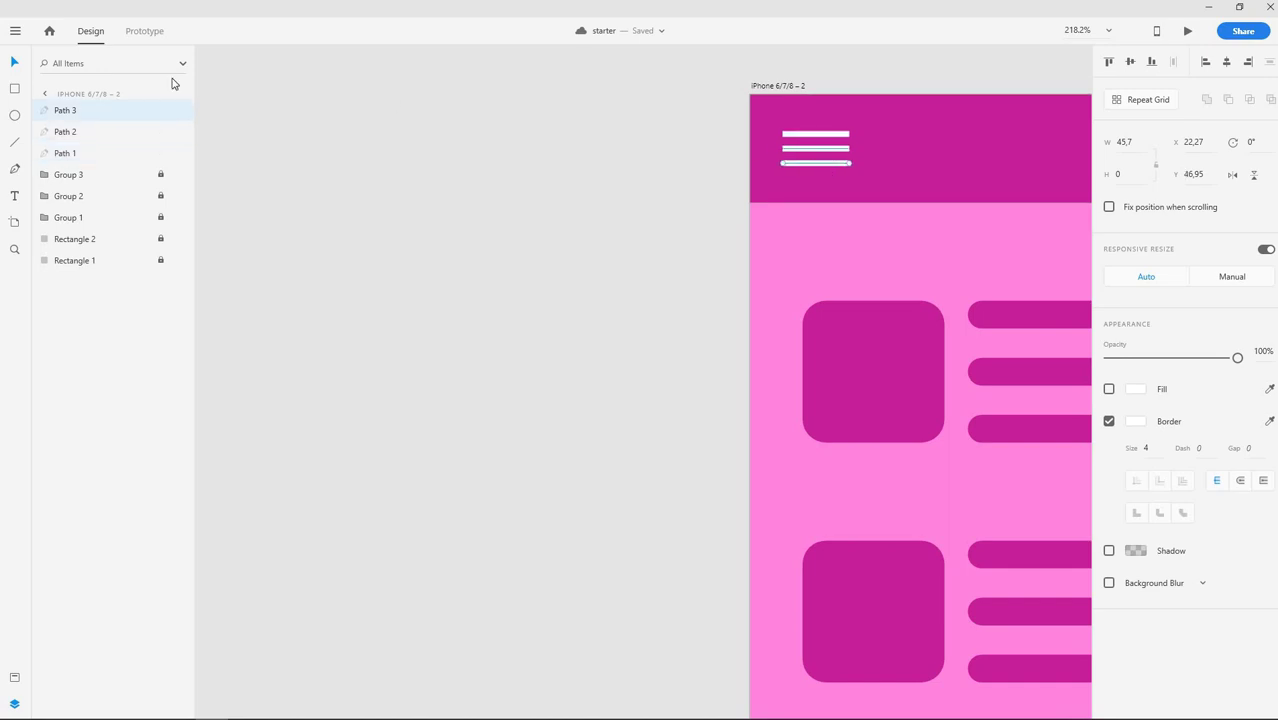
shift+click(92, 155)
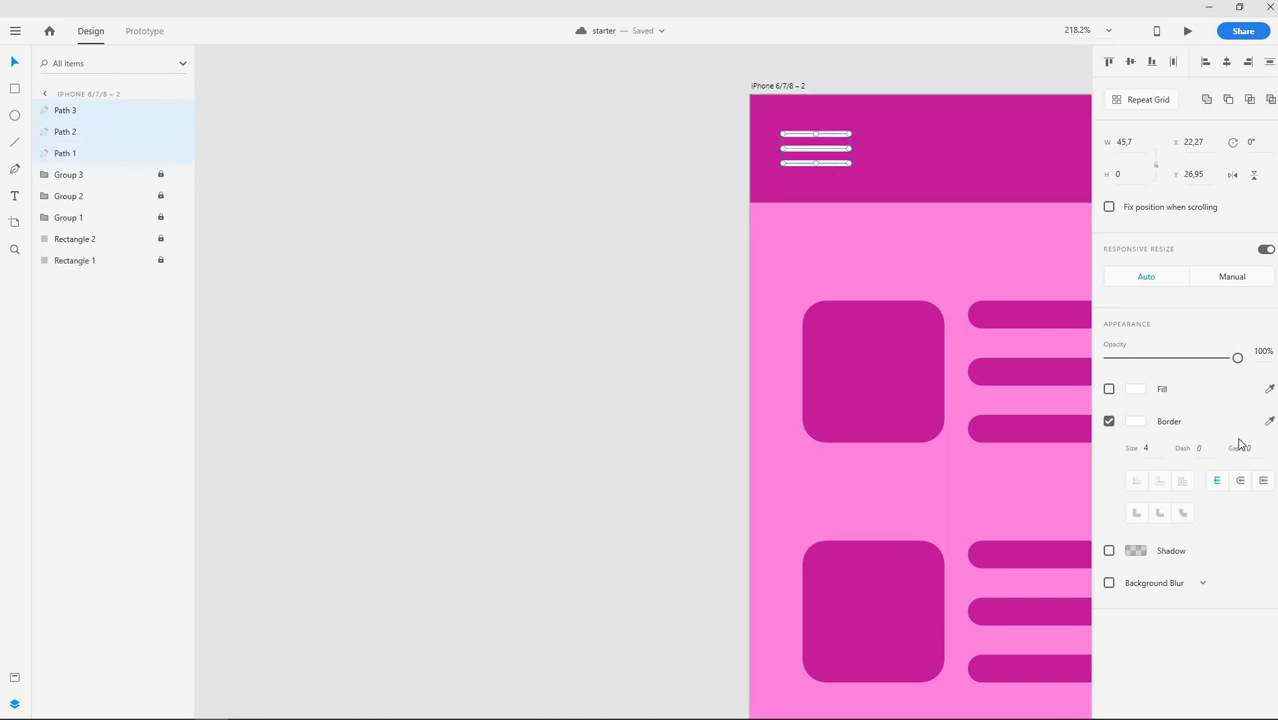
click(1136, 424)
drag(958, 411, 888, 509)
click(649, 363)
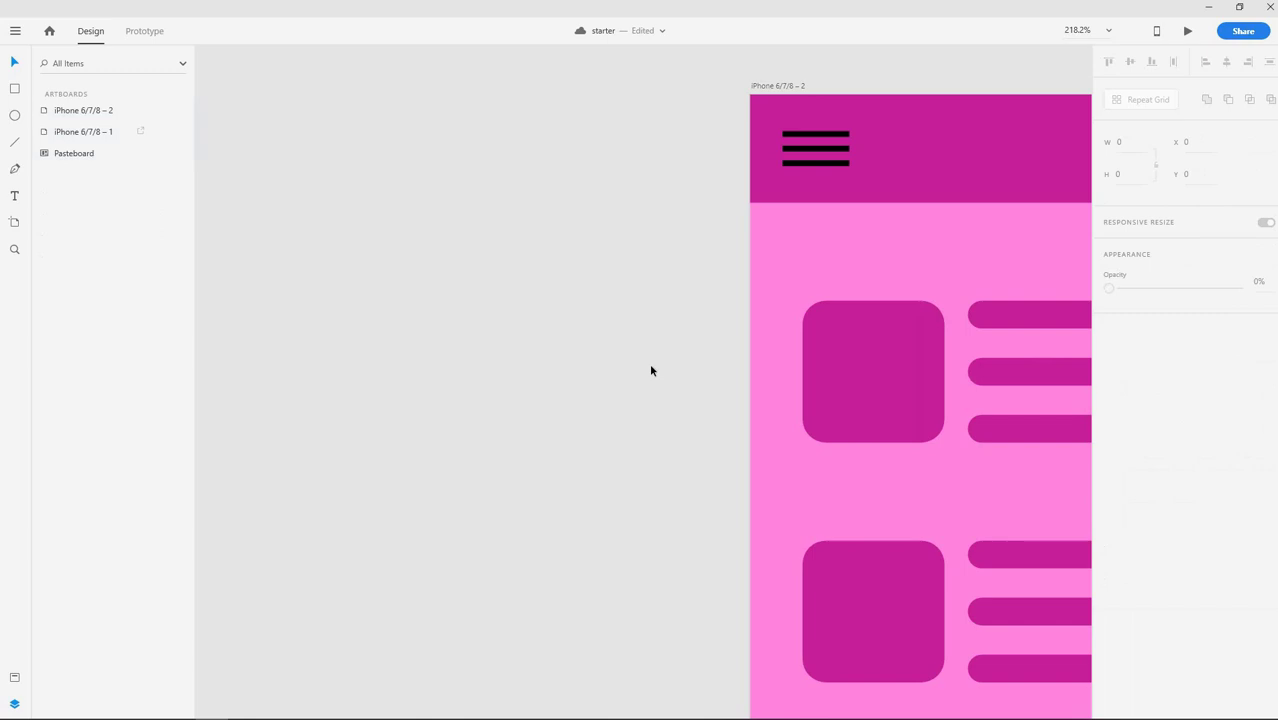
scroll(645, 359, down, 5)
- Delete the invisible object sitting on the pasteboard above the artboards
drag(700, 302, 788, 228)
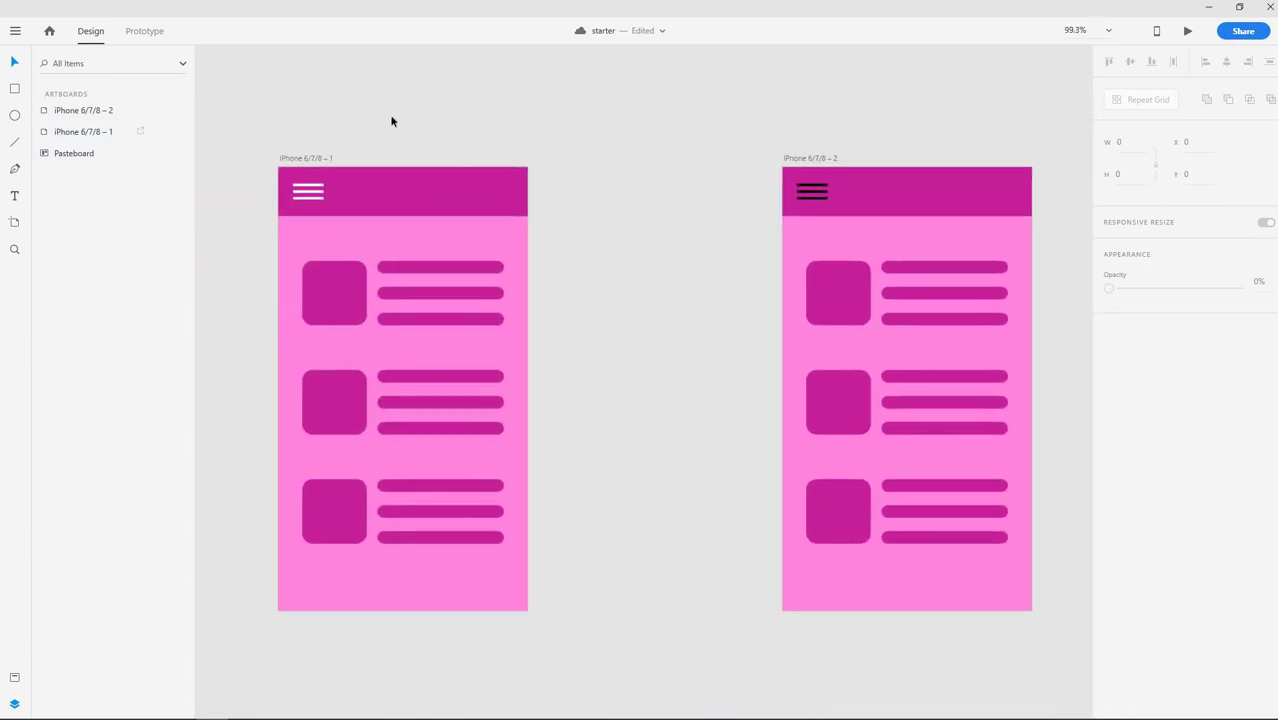
click(405, 79)
key(Delete)
- Zoom in on the hamburger icon of the iPhone 6/7/8 – 1 artboard
drag(263, 168, 402, 208)
scroll(397, 214, up, 3)
scroll(370, 183, down, 2)
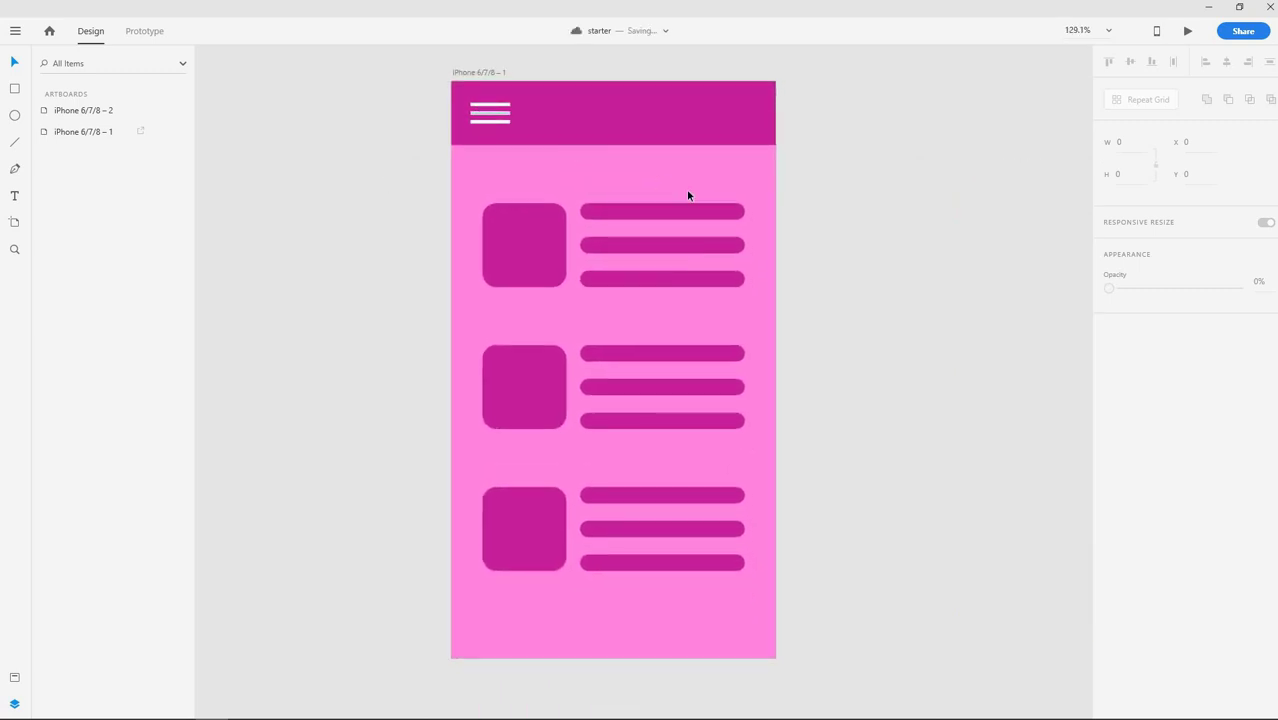
scroll(793, 234, down, 3)
scroll(560, 158, up, 3)
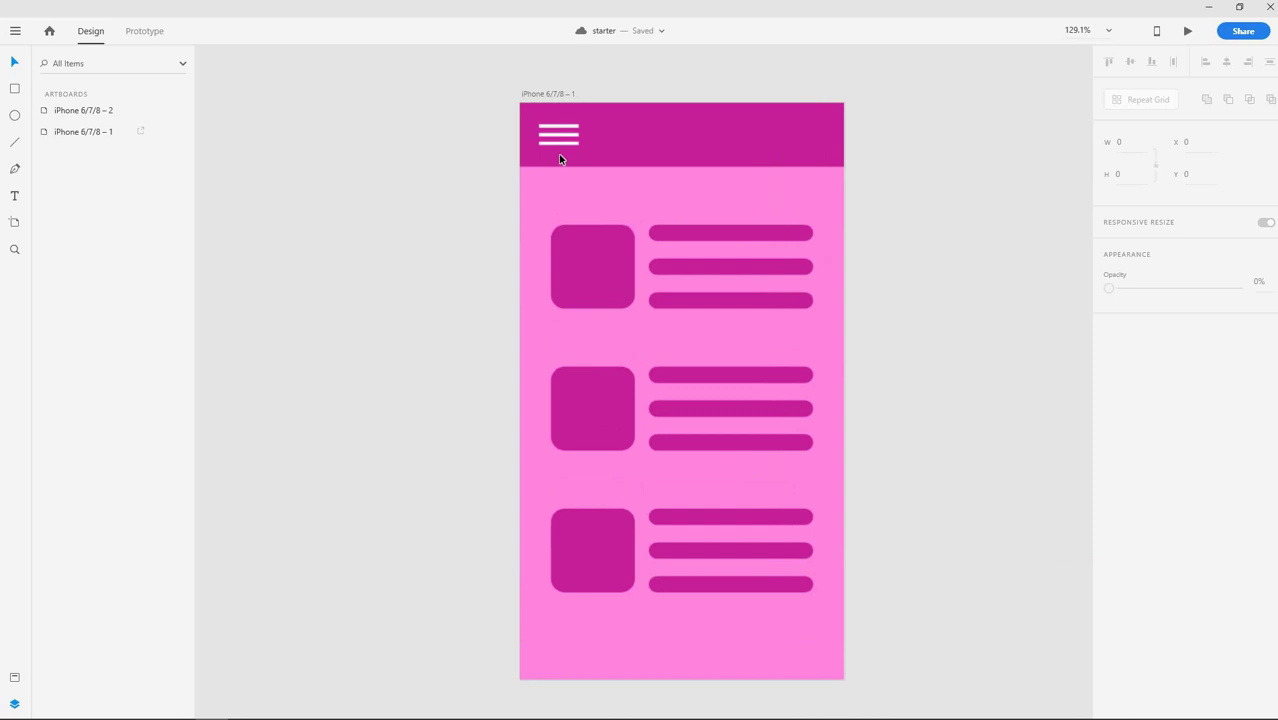
scroll(560, 158, up, 4)
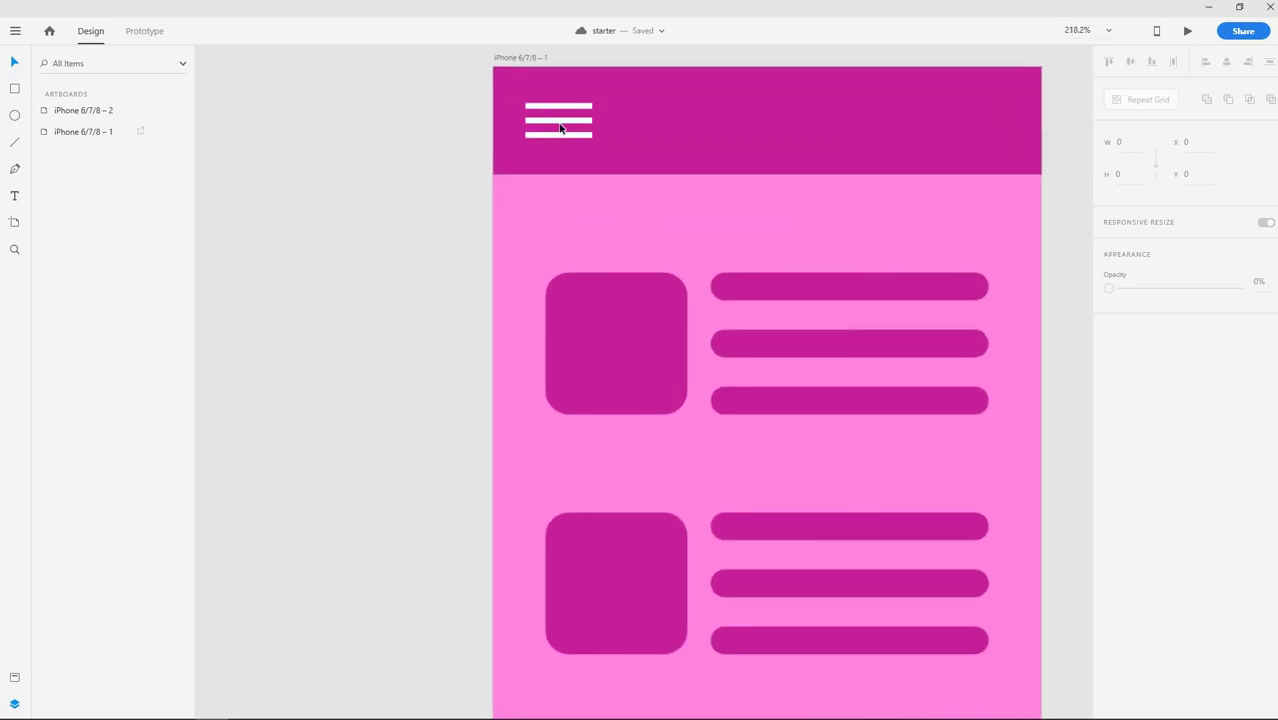
scroll(562, 127, down, 4)
scroll(584, 143, down, 3)
scroll(608, 180, right, 3)
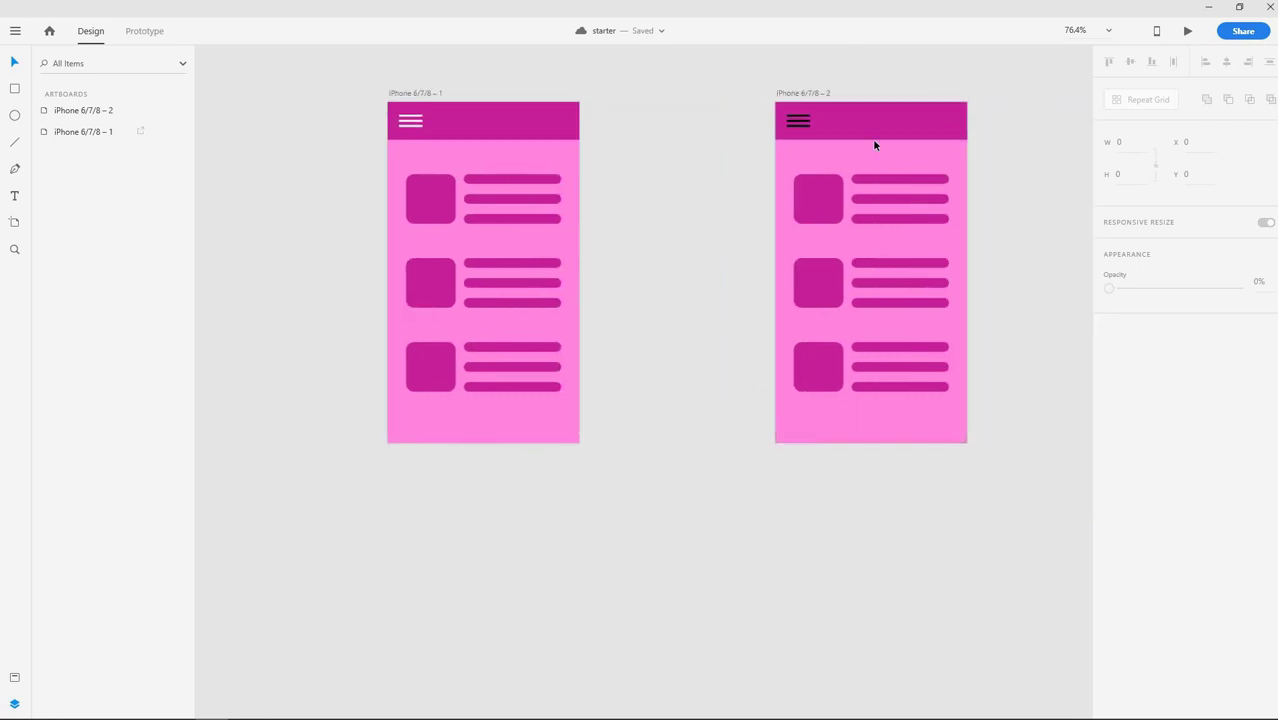
drag(768, 191, 786, 207)
scroll(685, 205, up, 10)
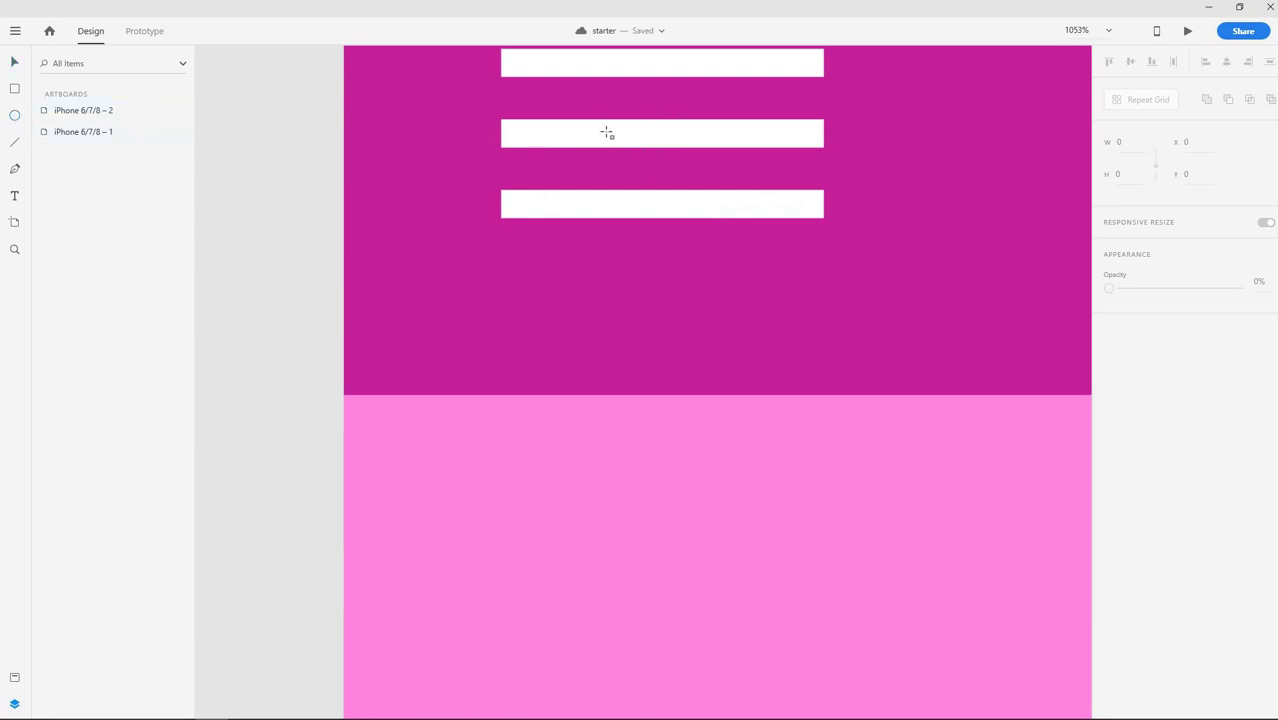
- Draw a tiny ellipse at the middle bar's centre with no border and white fill
click(666, 133)
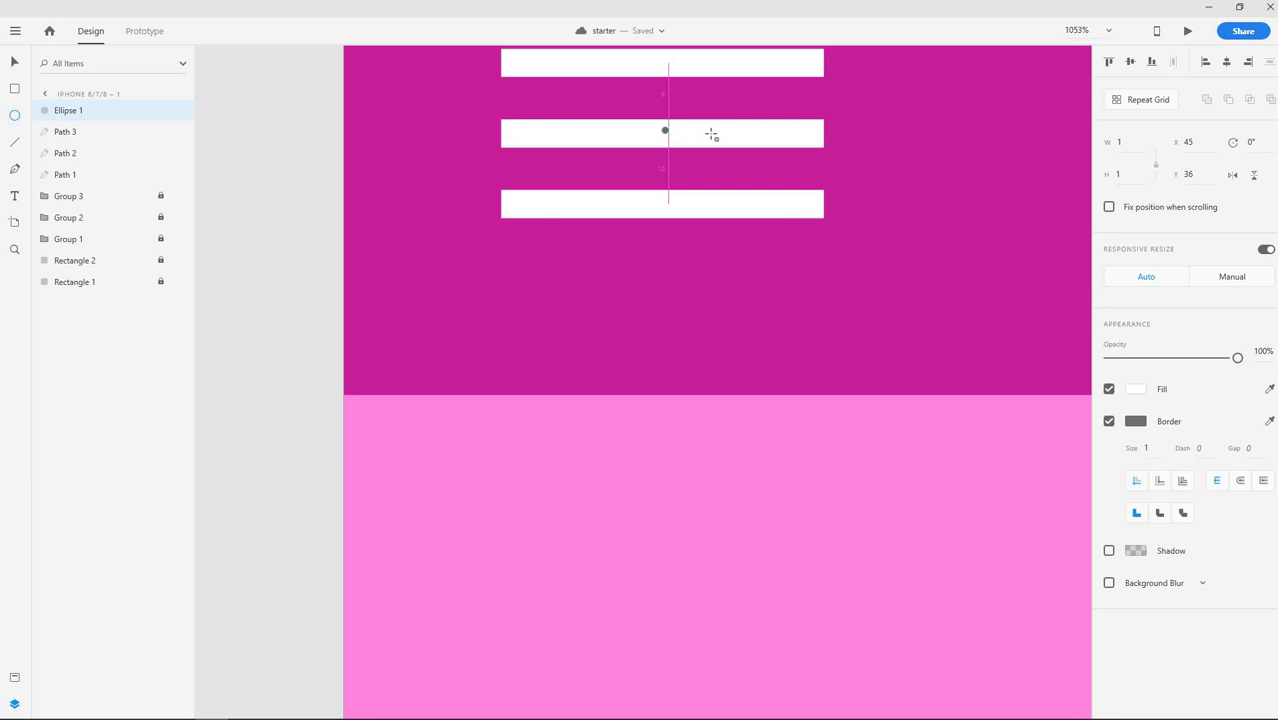
click(1109, 421)
click(1136, 391)
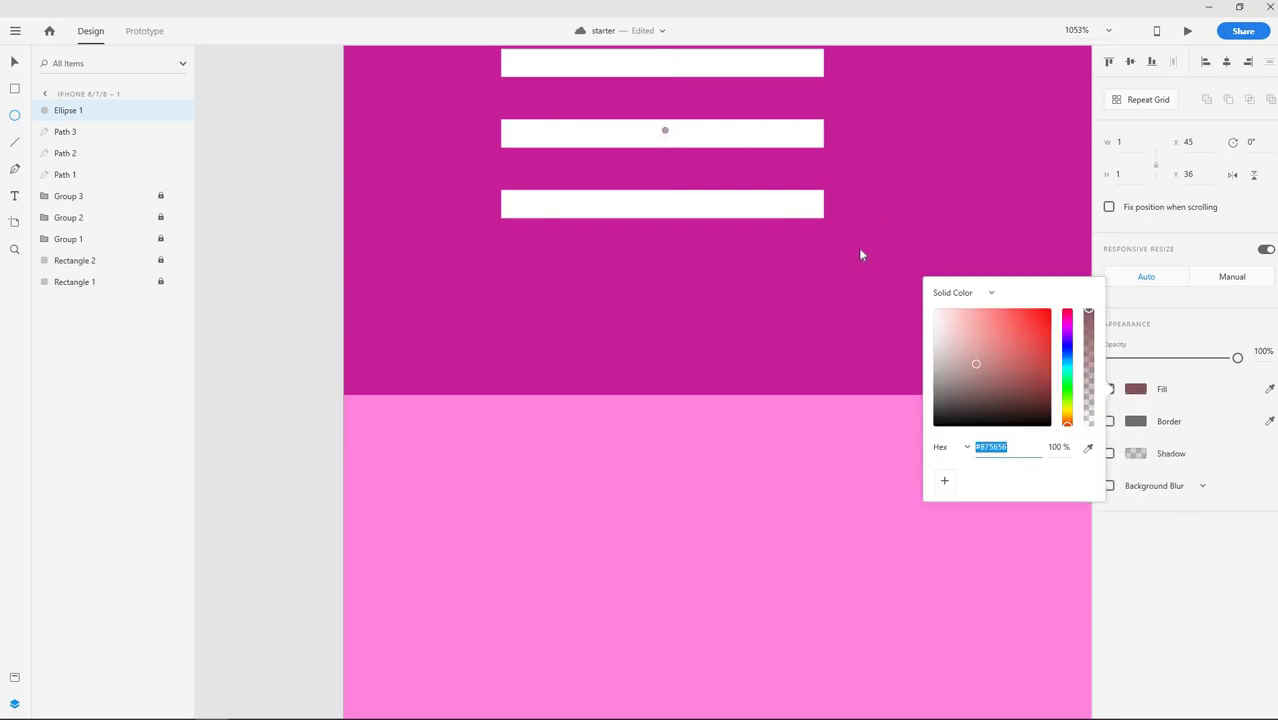
click(78, 113)
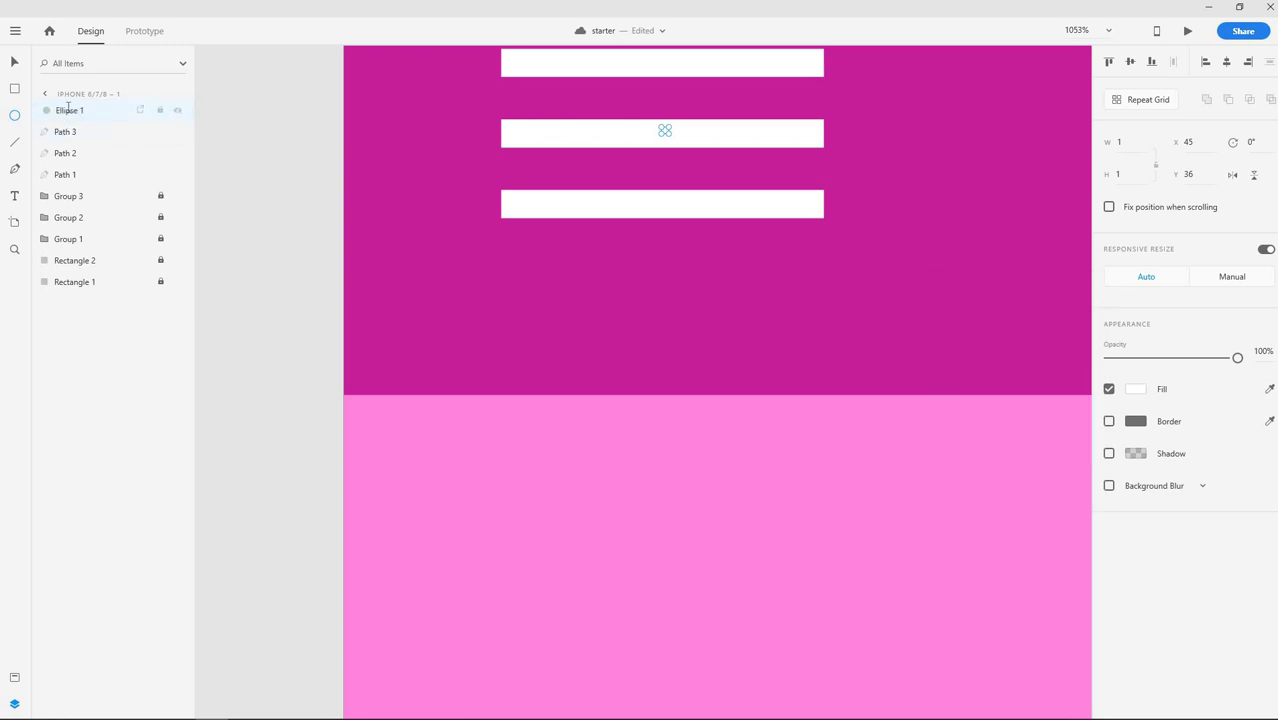
- Rename the circle layer 'snowball' and move it beneath the three hamburger paths
double_click(70, 110)
text(snowball)
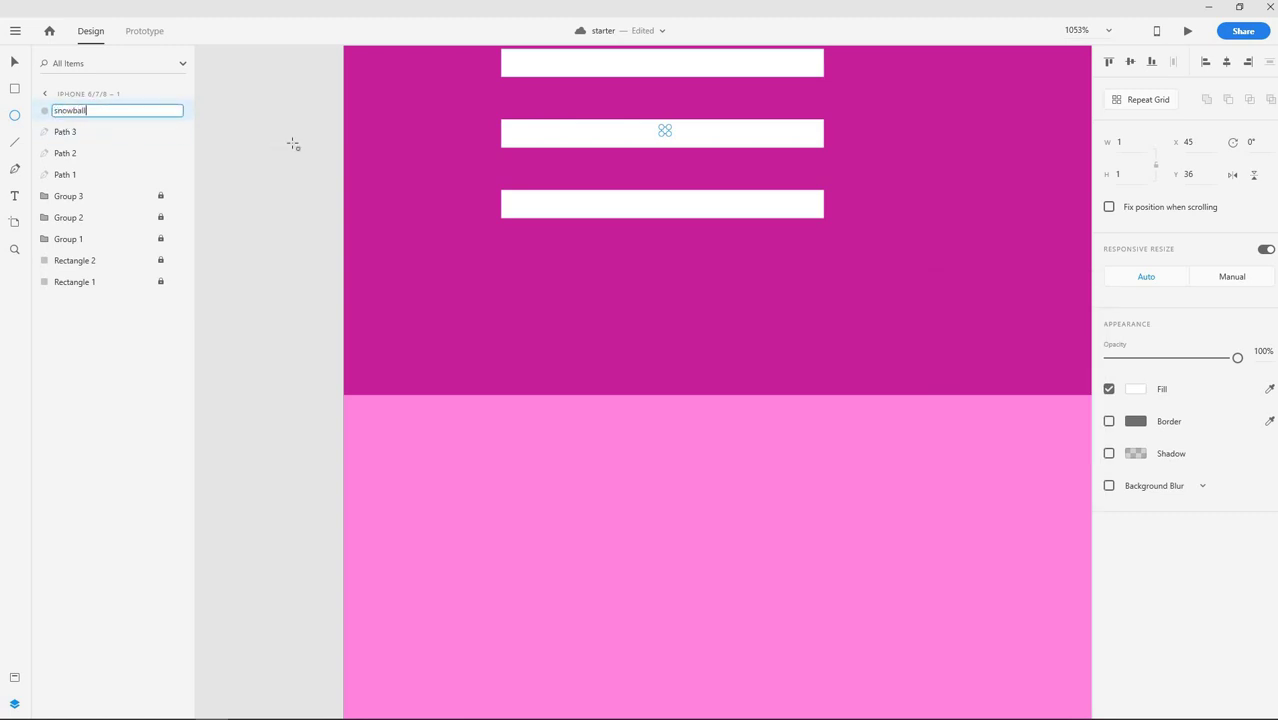
key(Return)
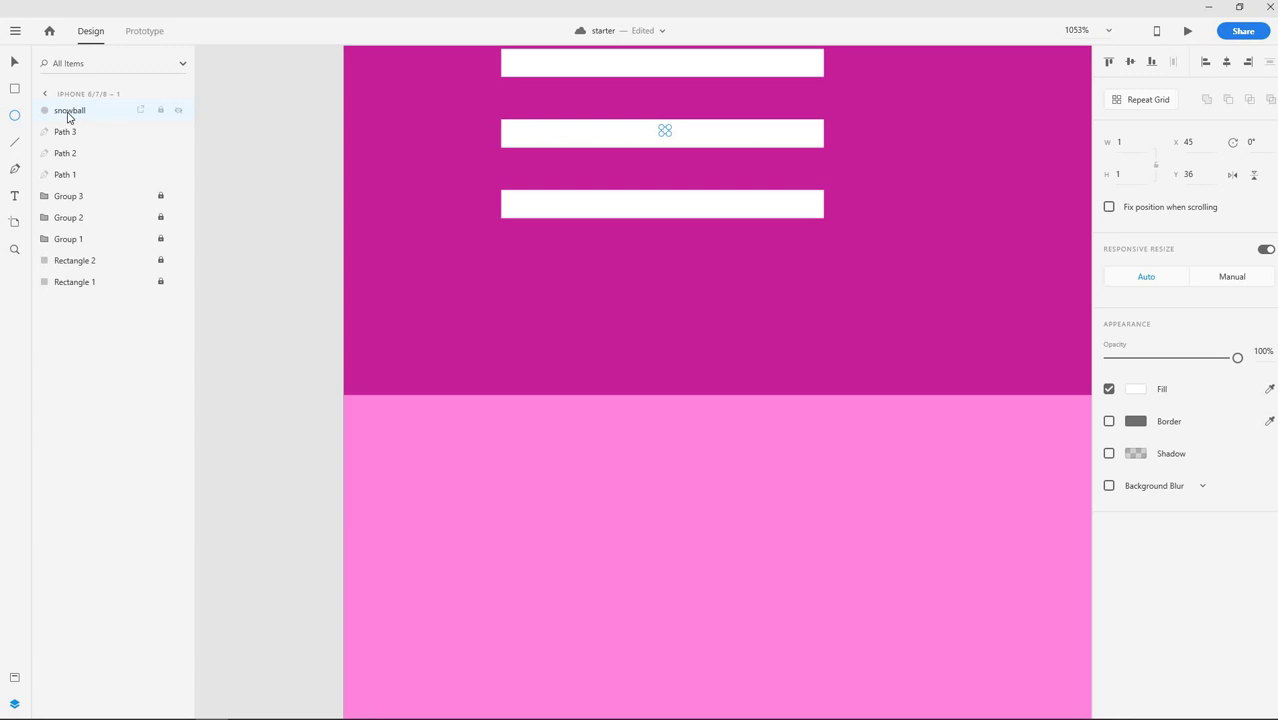
drag(70, 110, 76, 186)
scroll(277, 183, down, 5)
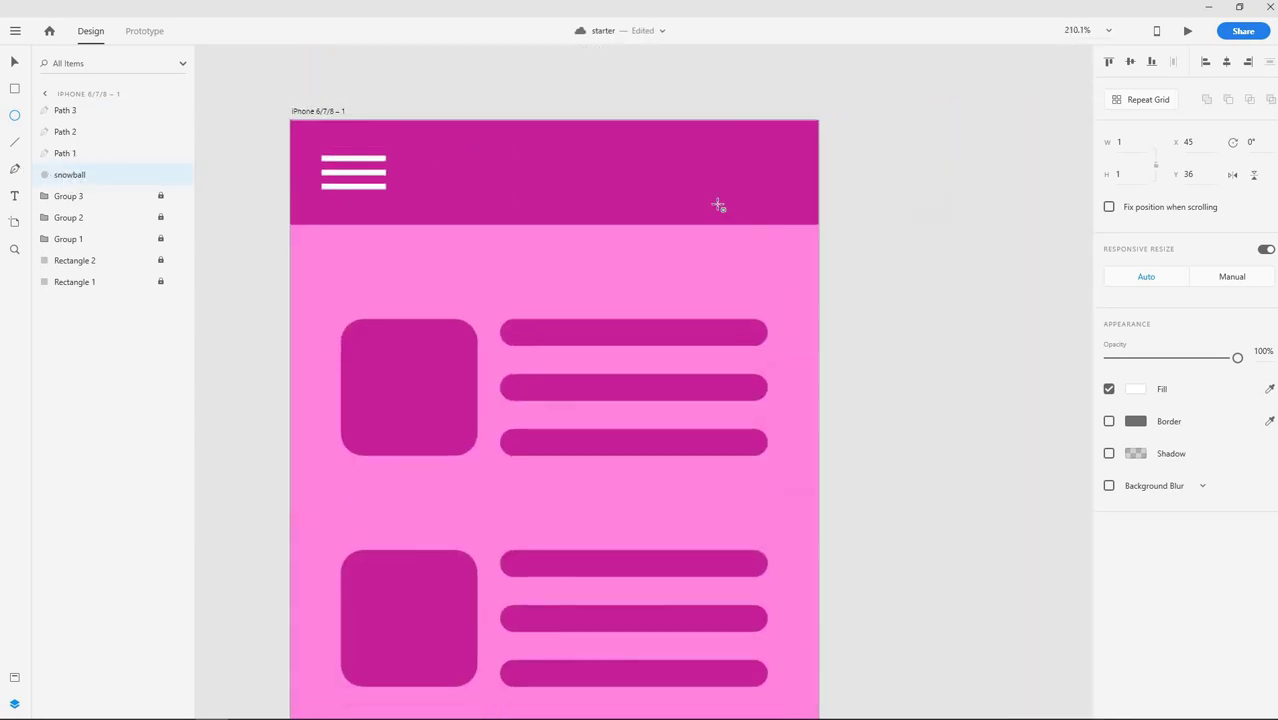
key(ctrl+0)
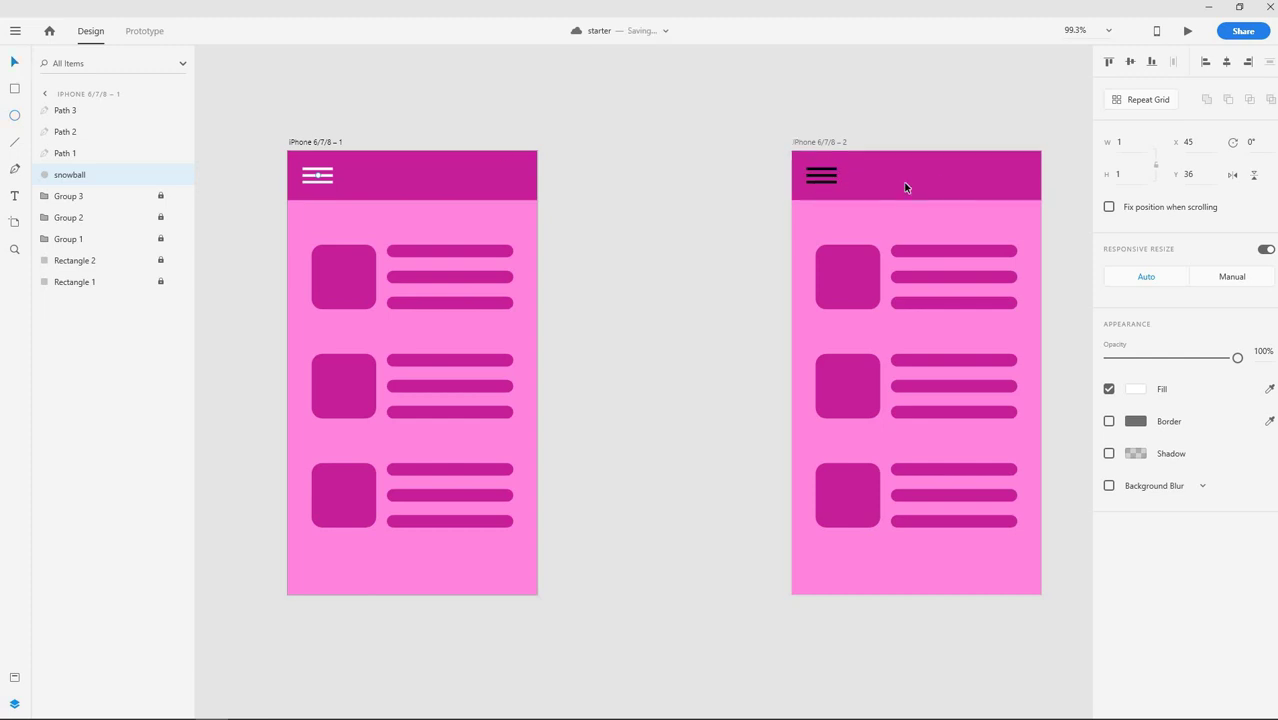
drag(865, 168, 677, 145)
drag(422, 111, 596, 113)
scroll(794, 142, left, 5)
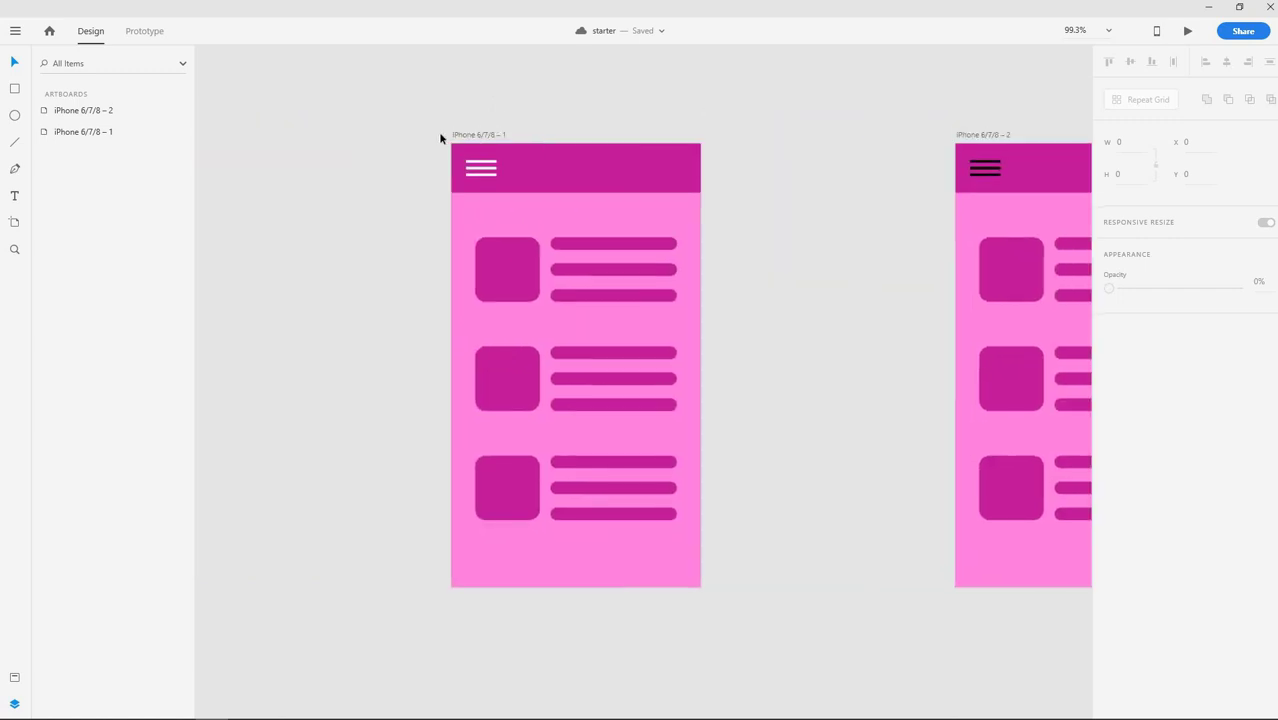
- Copy the snowball from artboard 1, paste it onto artboard 2, and place it below Path 1
click(480, 136)
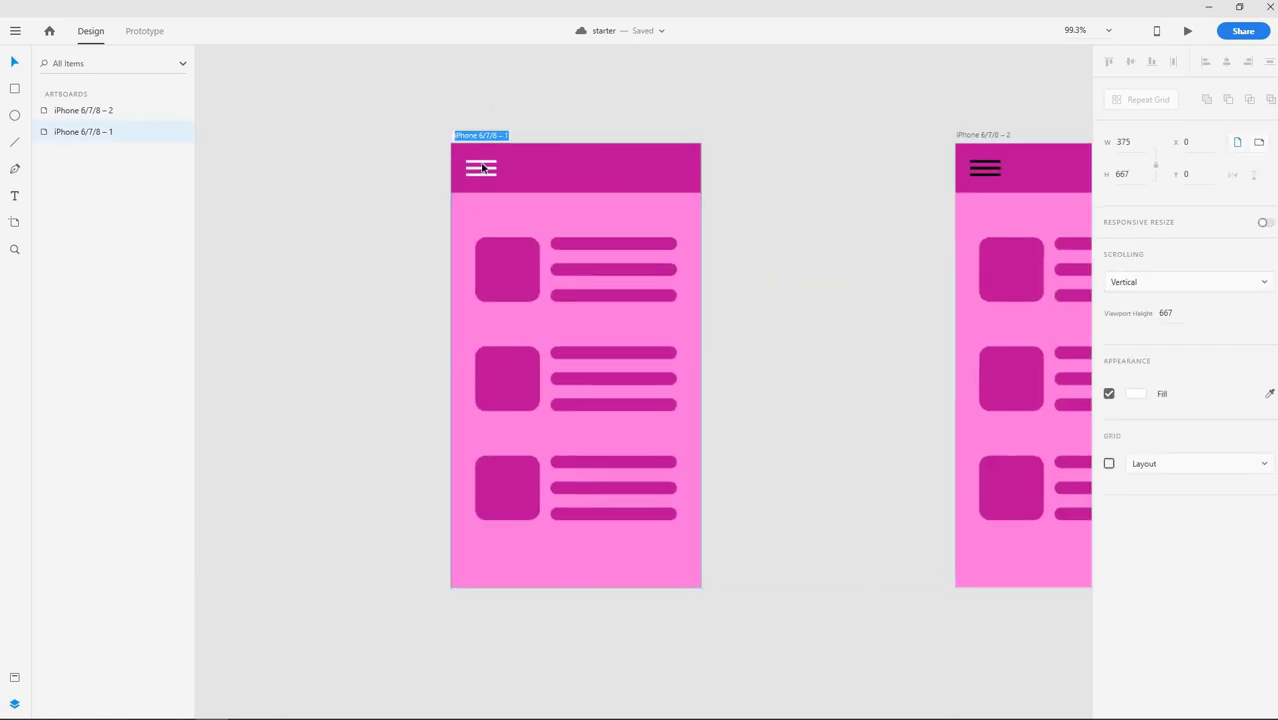
click(481, 170)
click(71, 172)
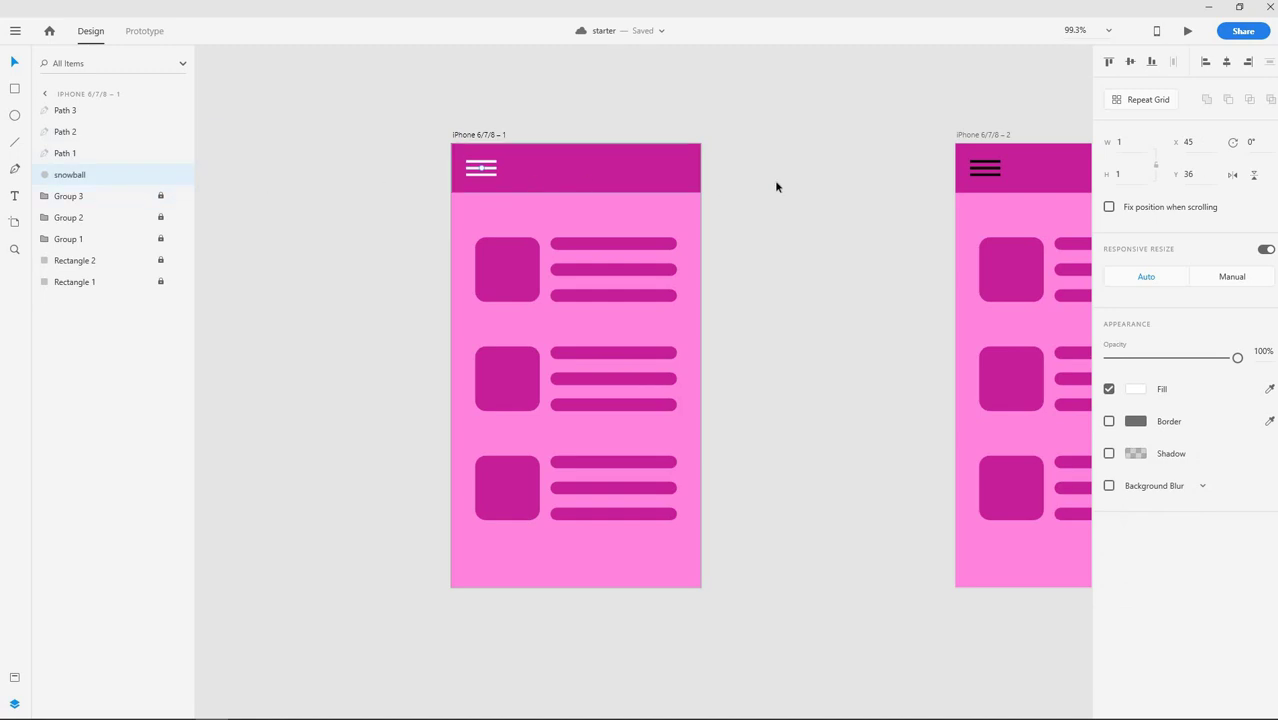
scroll(610, 190, right, 5)
click(670, 131)
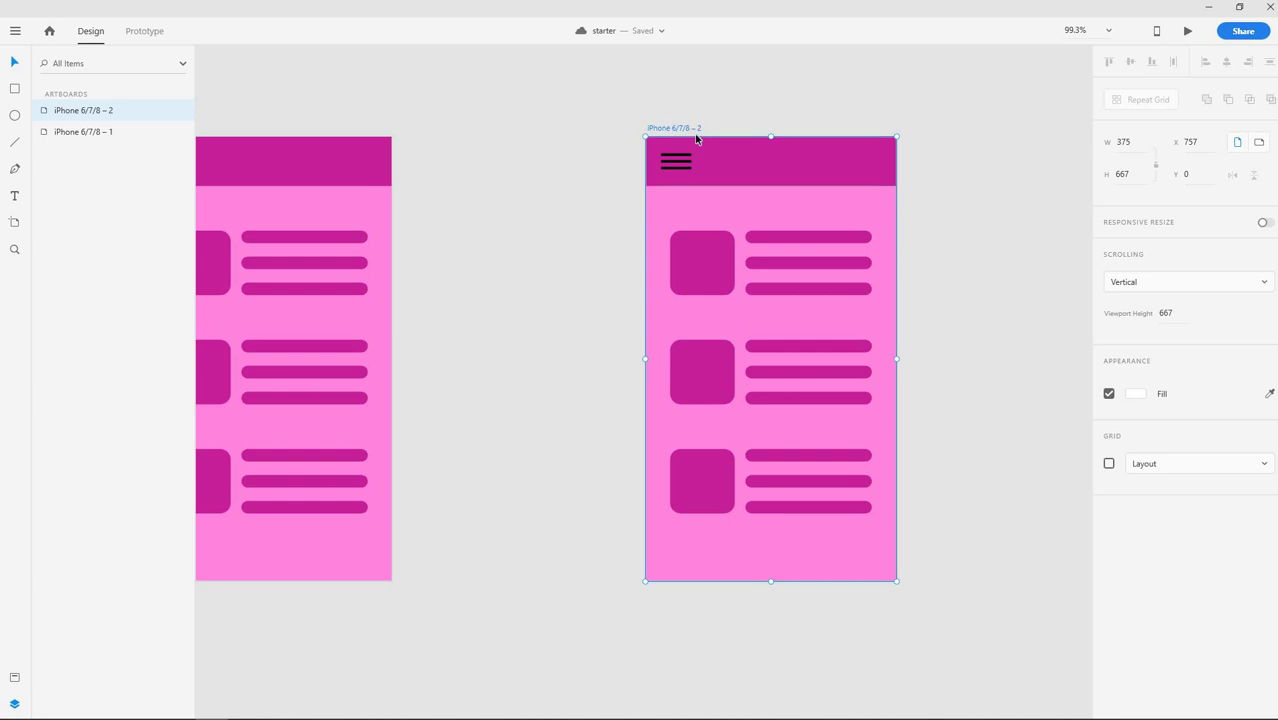
key(ctrl+v)
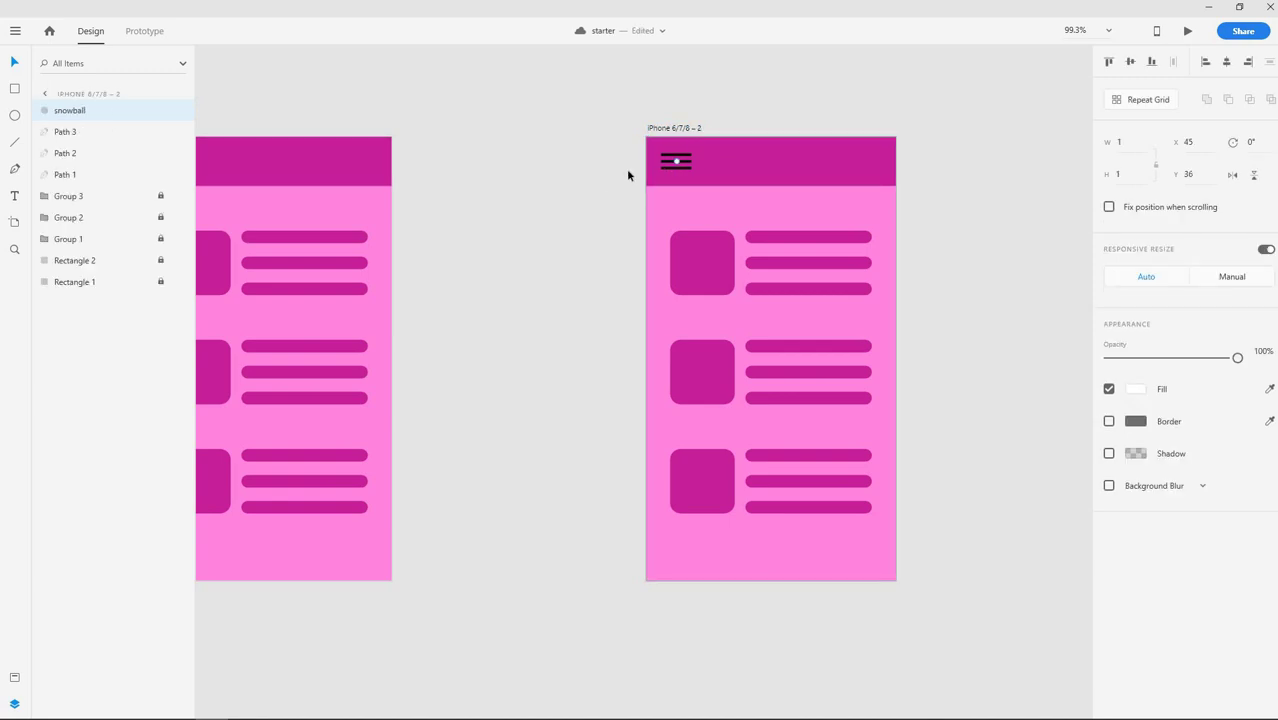
drag(72, 119, 72, 186)
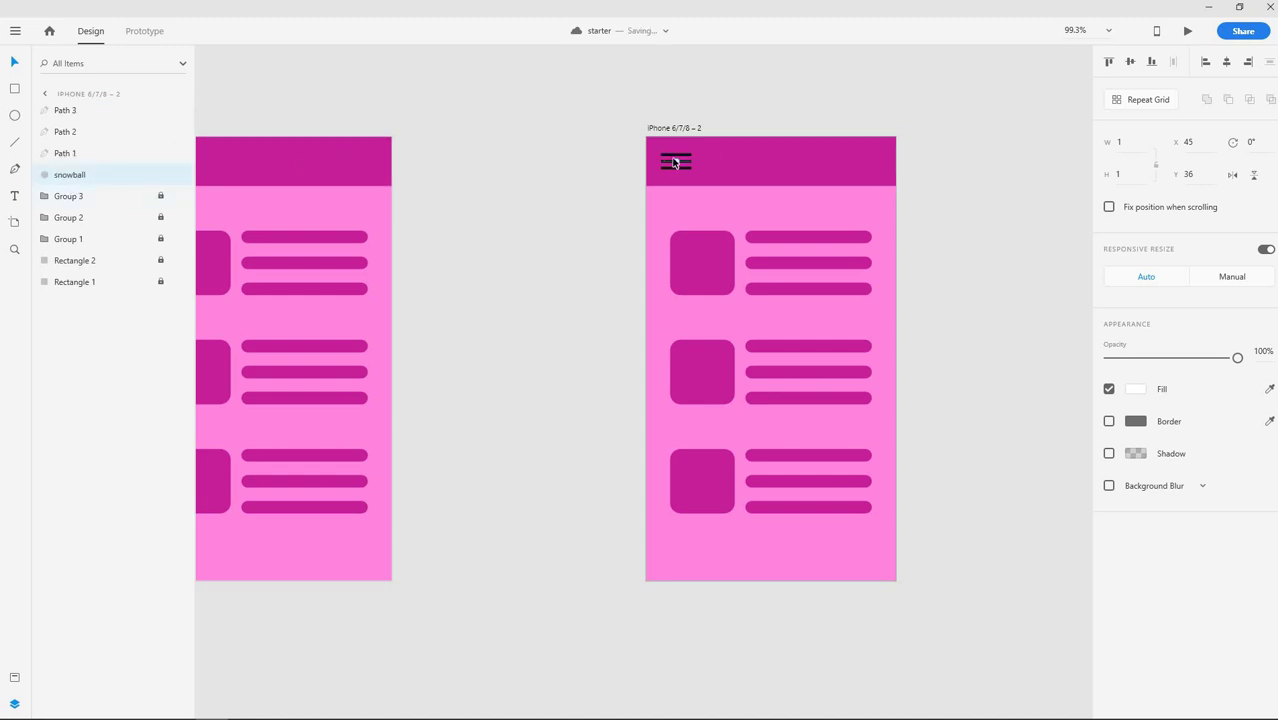
- Scale the snowball from its centre to about 1261 × 1261 px, whitening nearly all of artboard 2
scroll(620, 150, up, 5)
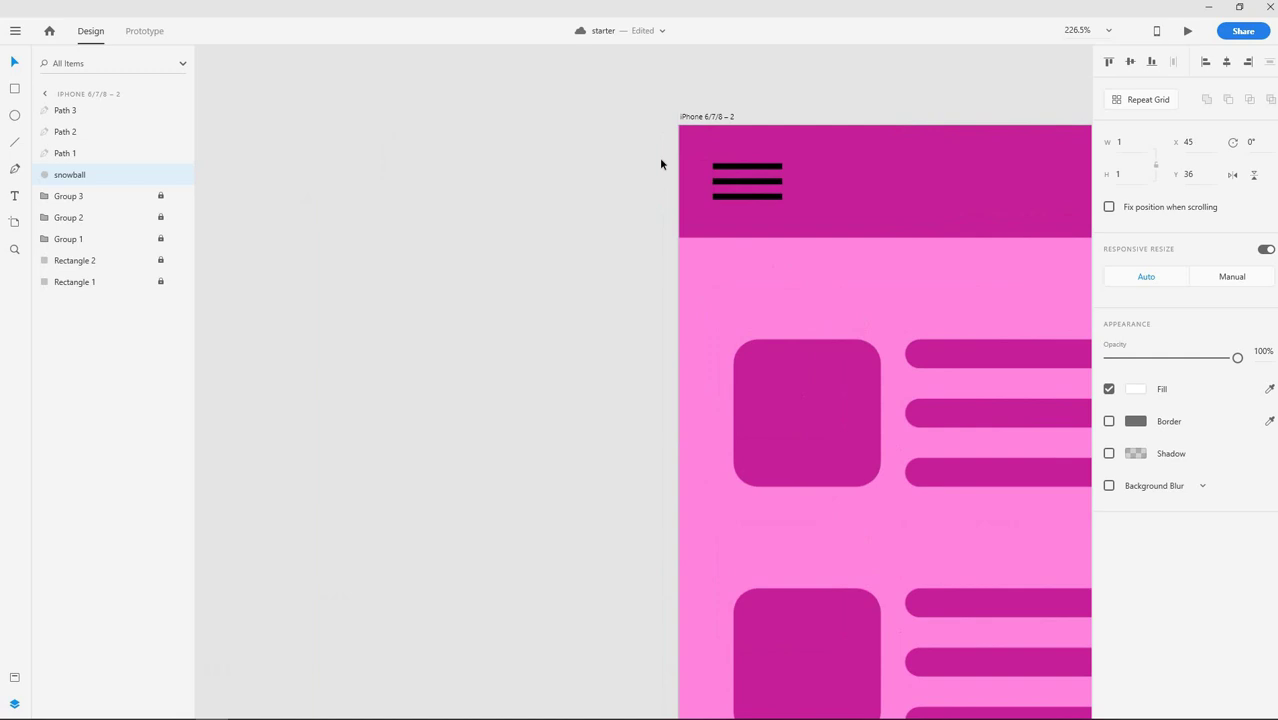
scroll(911, 233, up, 4)
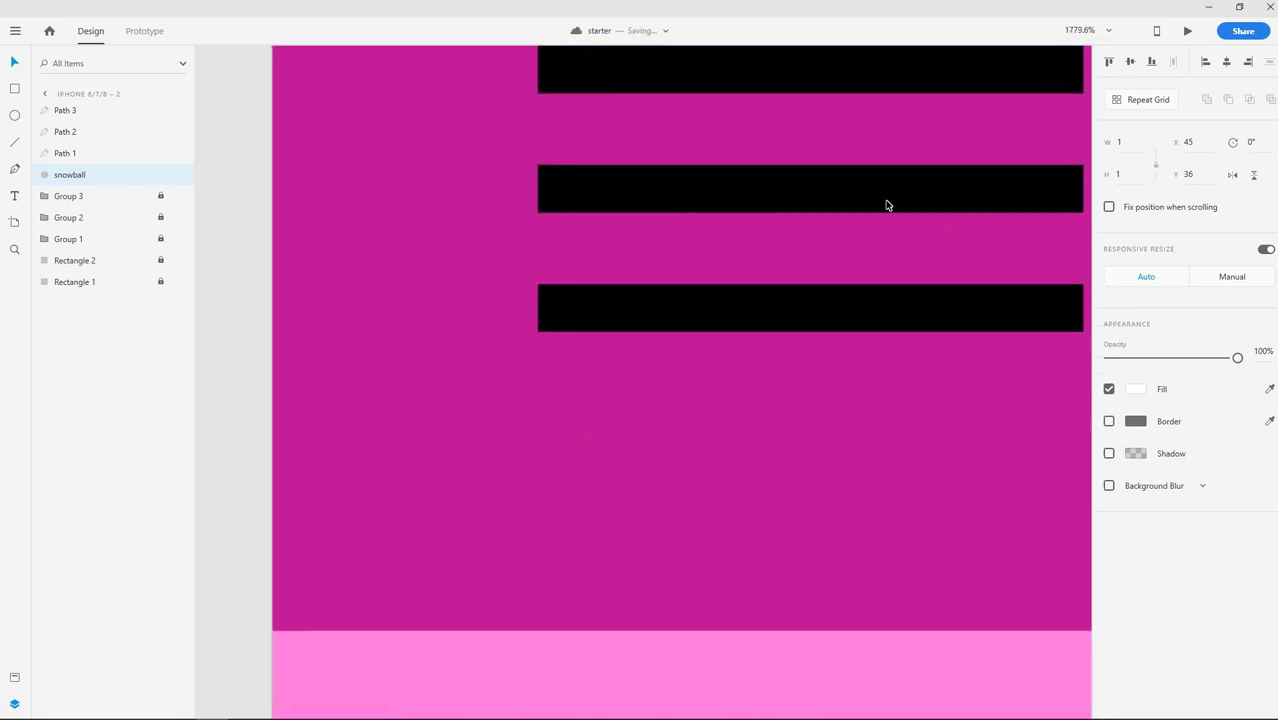
key(alt)
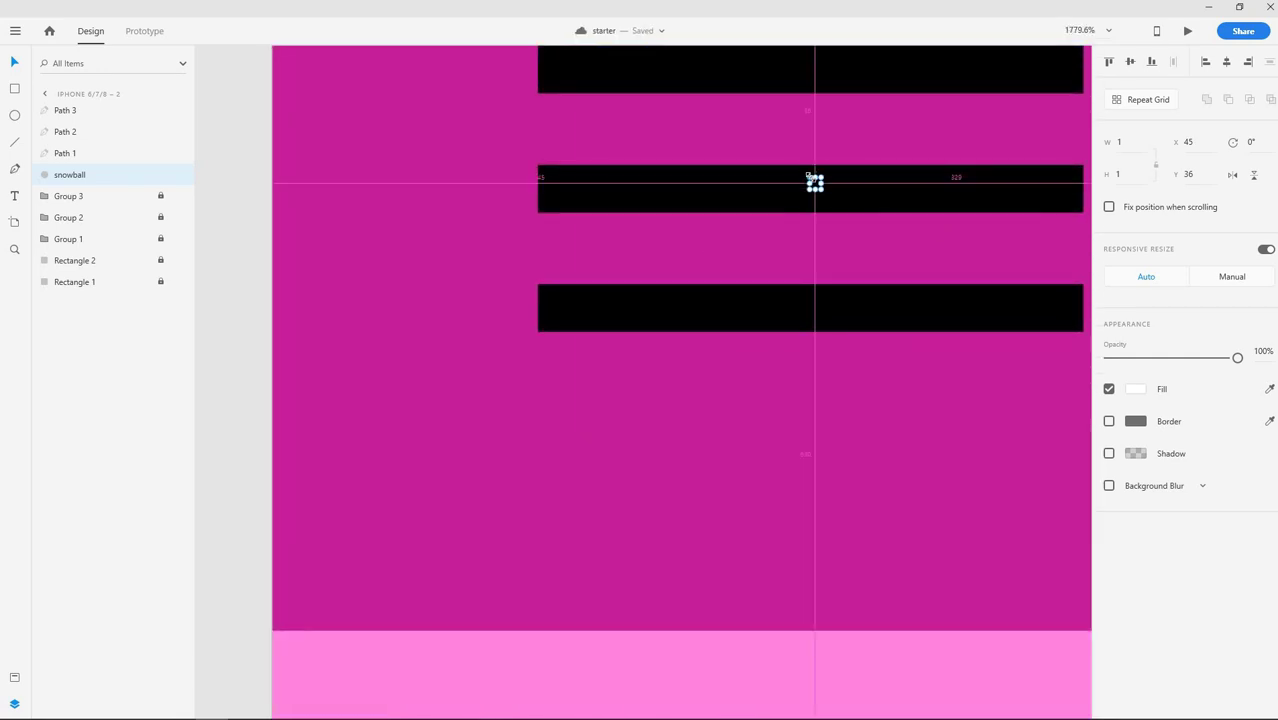
drag(808, 176, 690, 58)
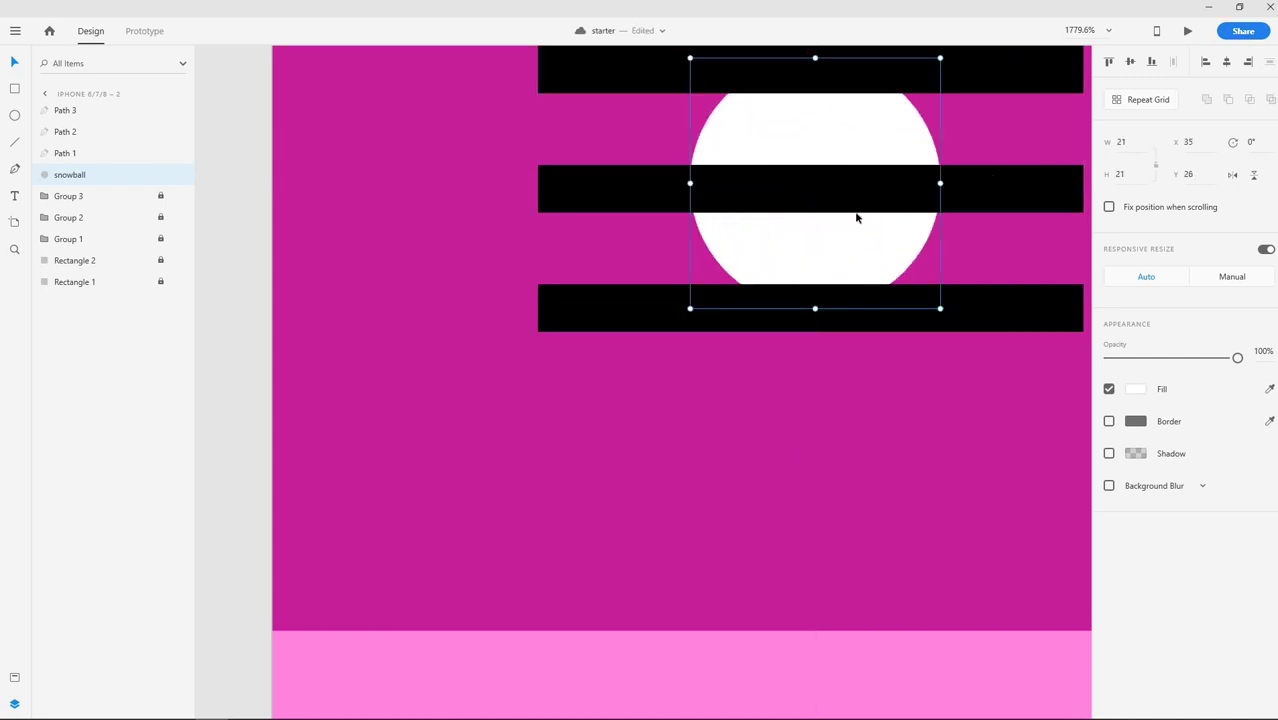
scroll(856, 217, down, 5)
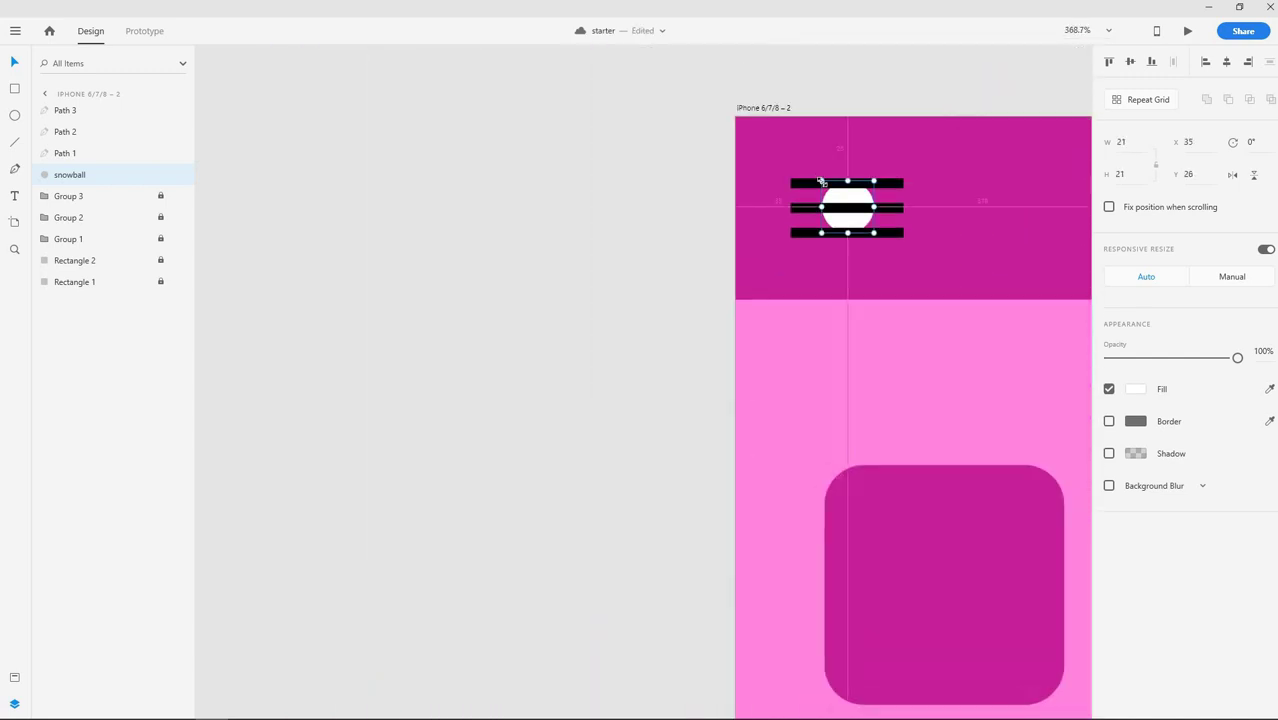
drag(728, 92, 727, 80)
scroll(978, 234, down, 5)
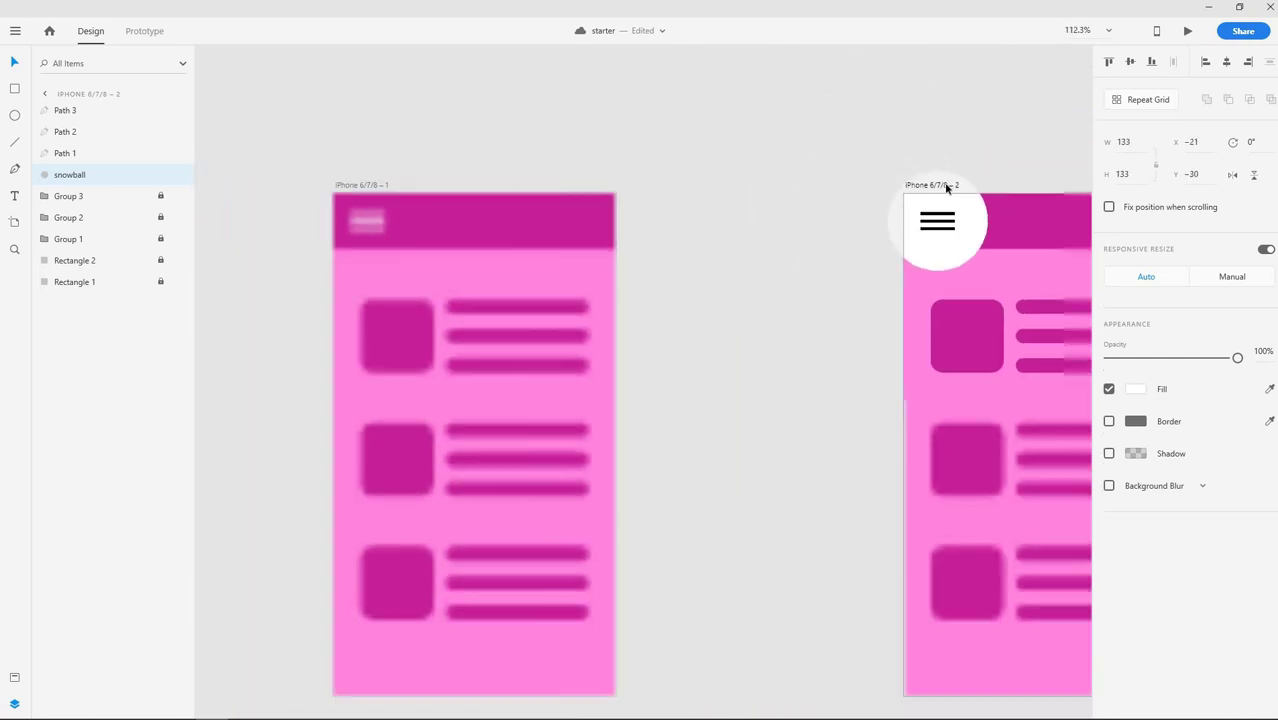
drag(916, 189, 716, 297)
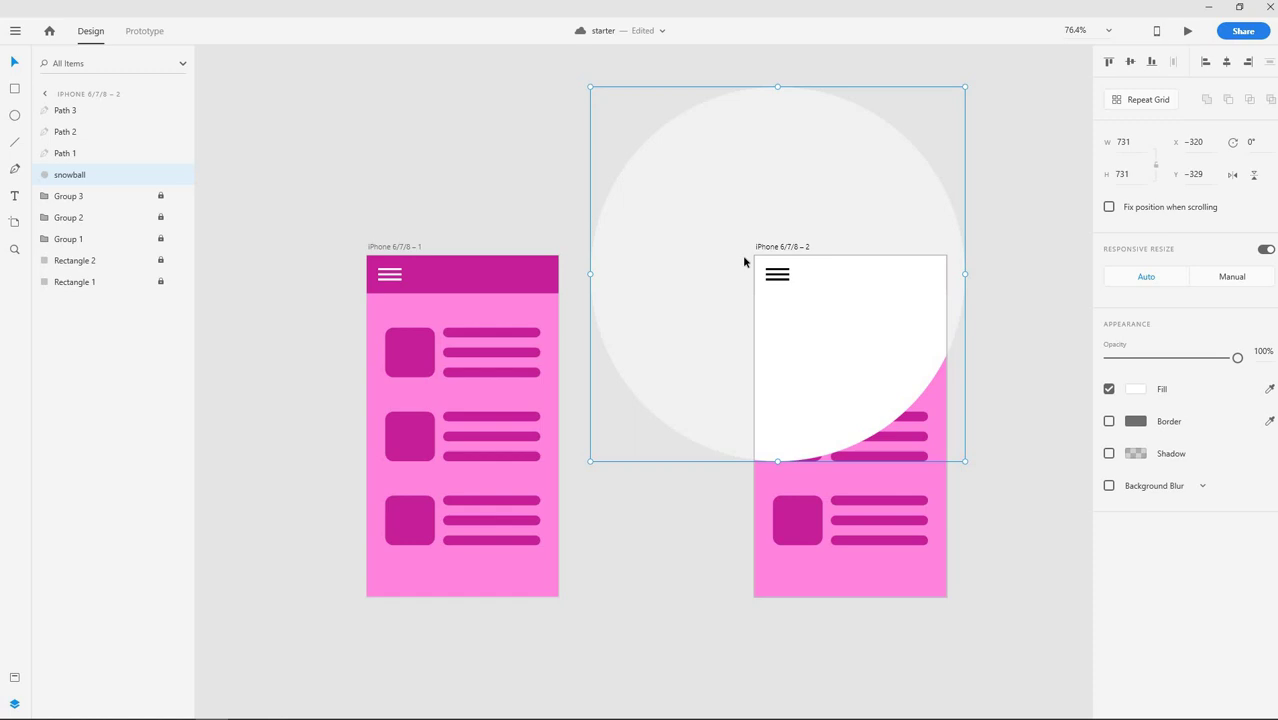
scroll(686, 168, down, 3)
drag(652, 156, 570, 76)
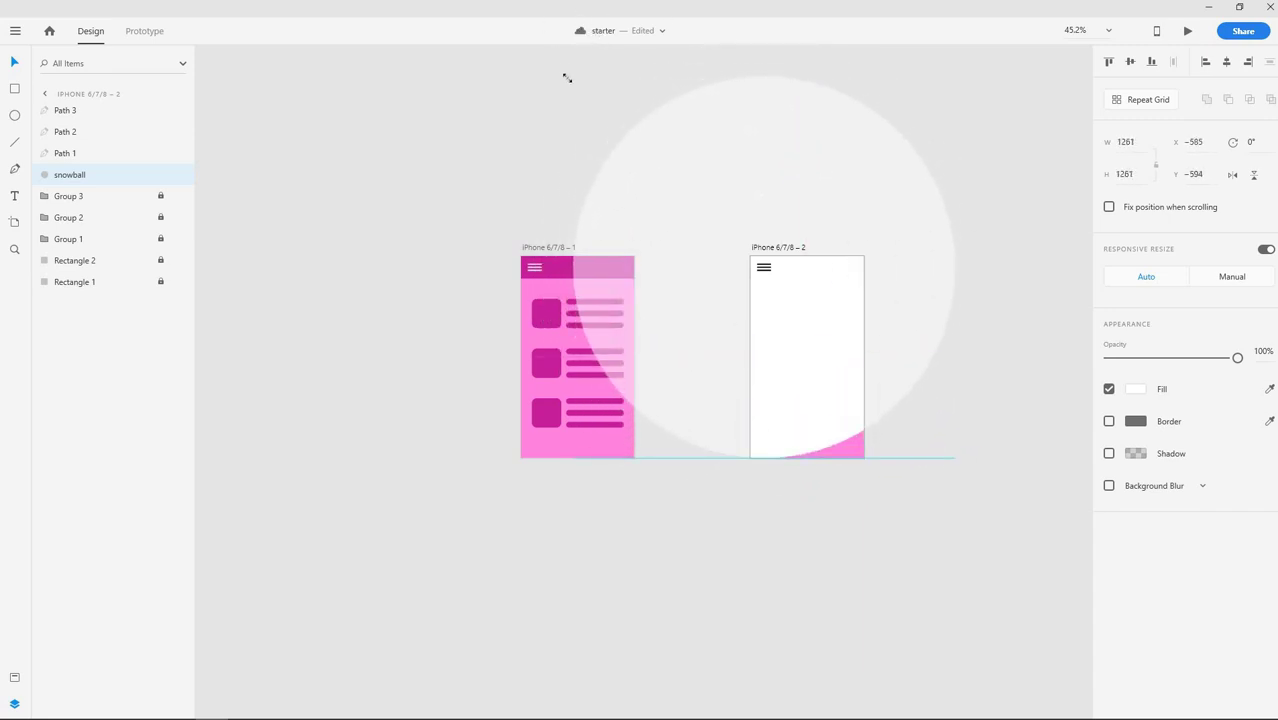
- Deselect the snowball, centre both artboards in view, and switch to the Text tool
click(1027, 498)
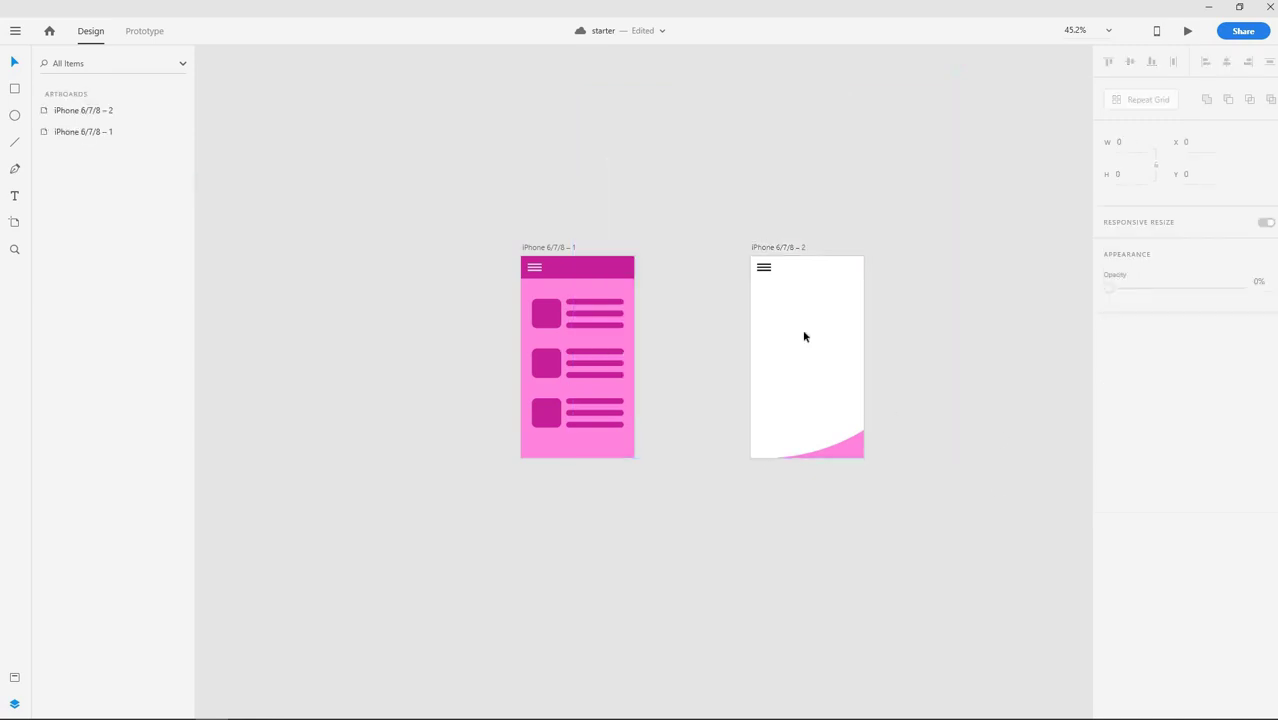
scroll(991, 364, up, 5)
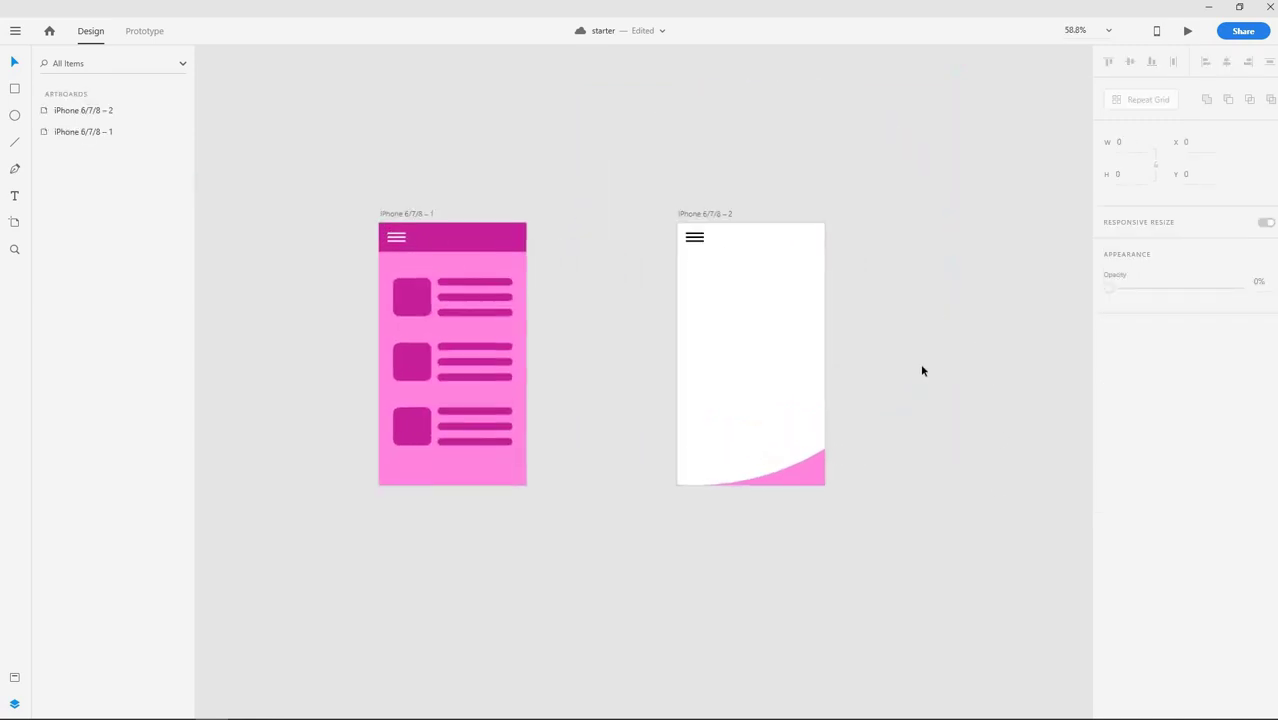
drag(534, 556, 722, 567)
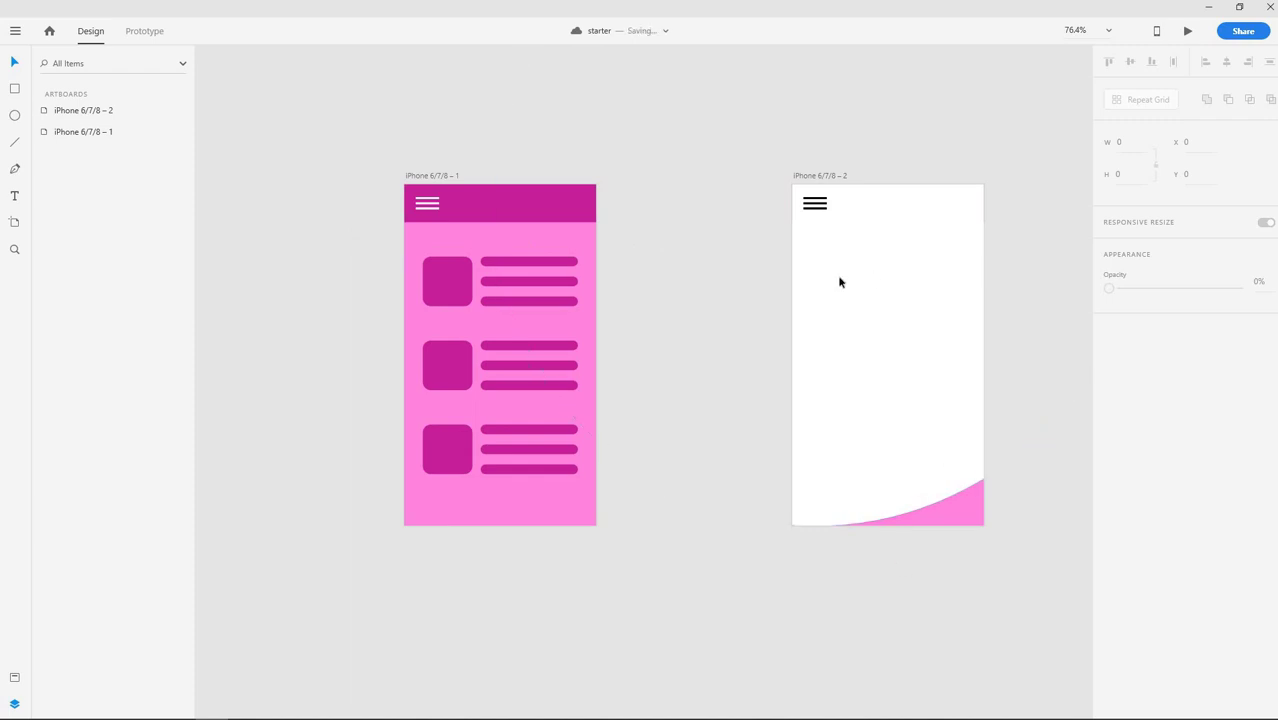
click(15, 196)
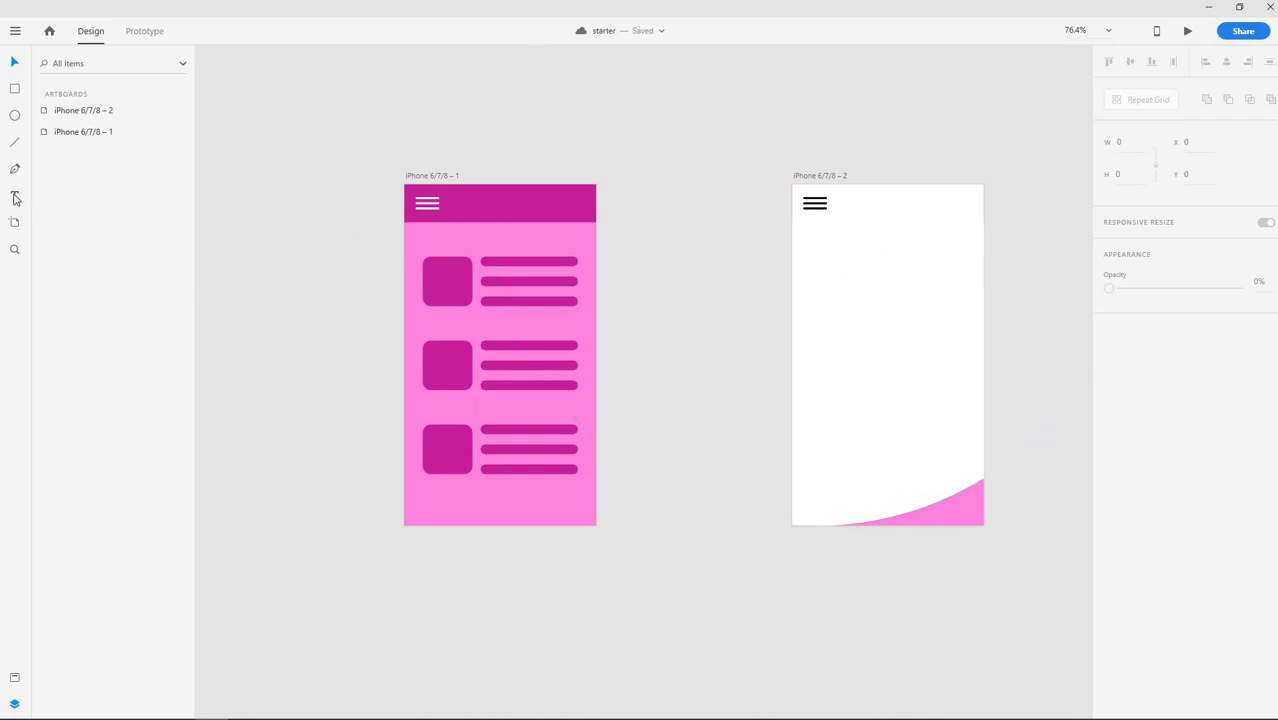
- Type HOME, ART, ABOUT and CONTACT on separate lines in a new text box on artboard 2
click(826, 176)
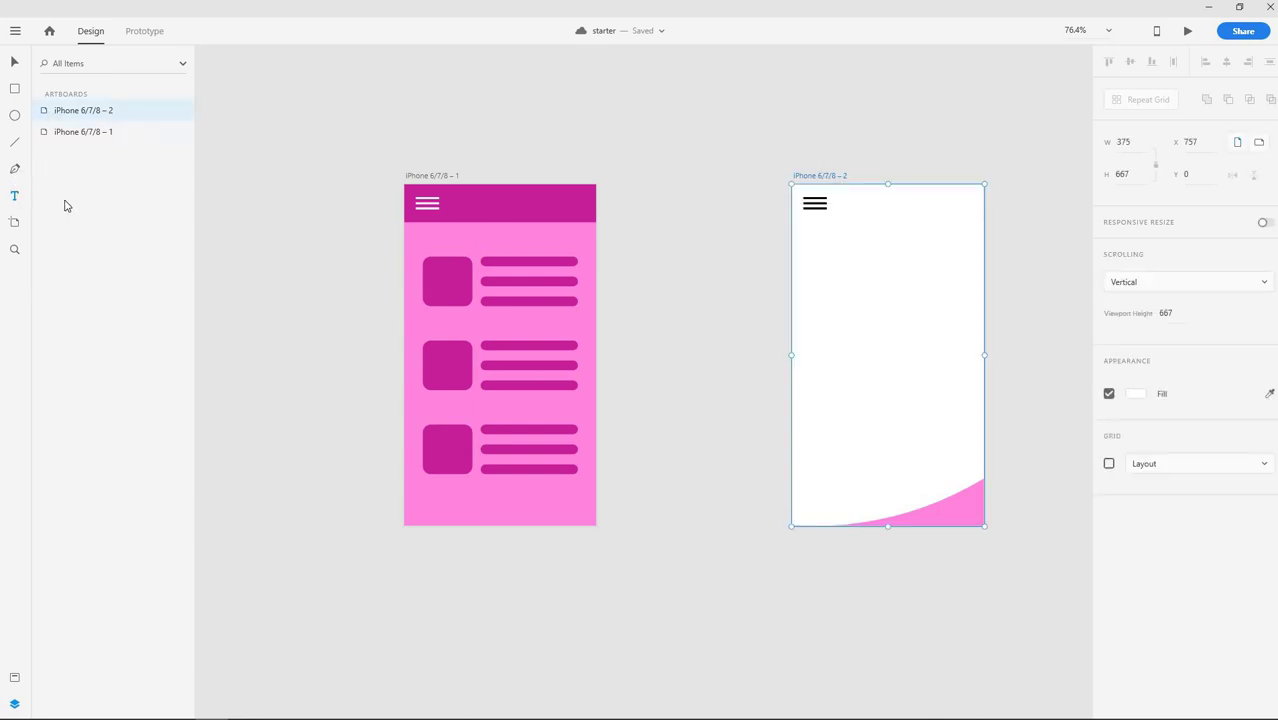
click(881, 296)
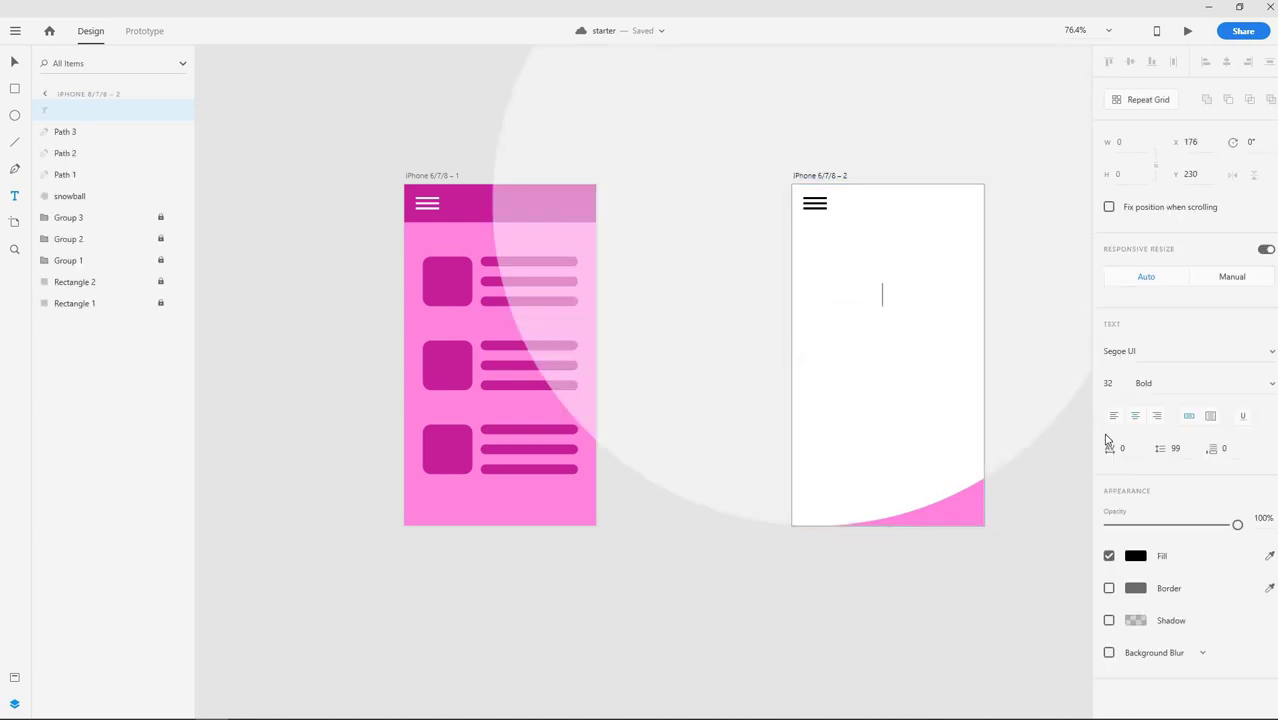
text(HOME)
key(Return)
text(ART)
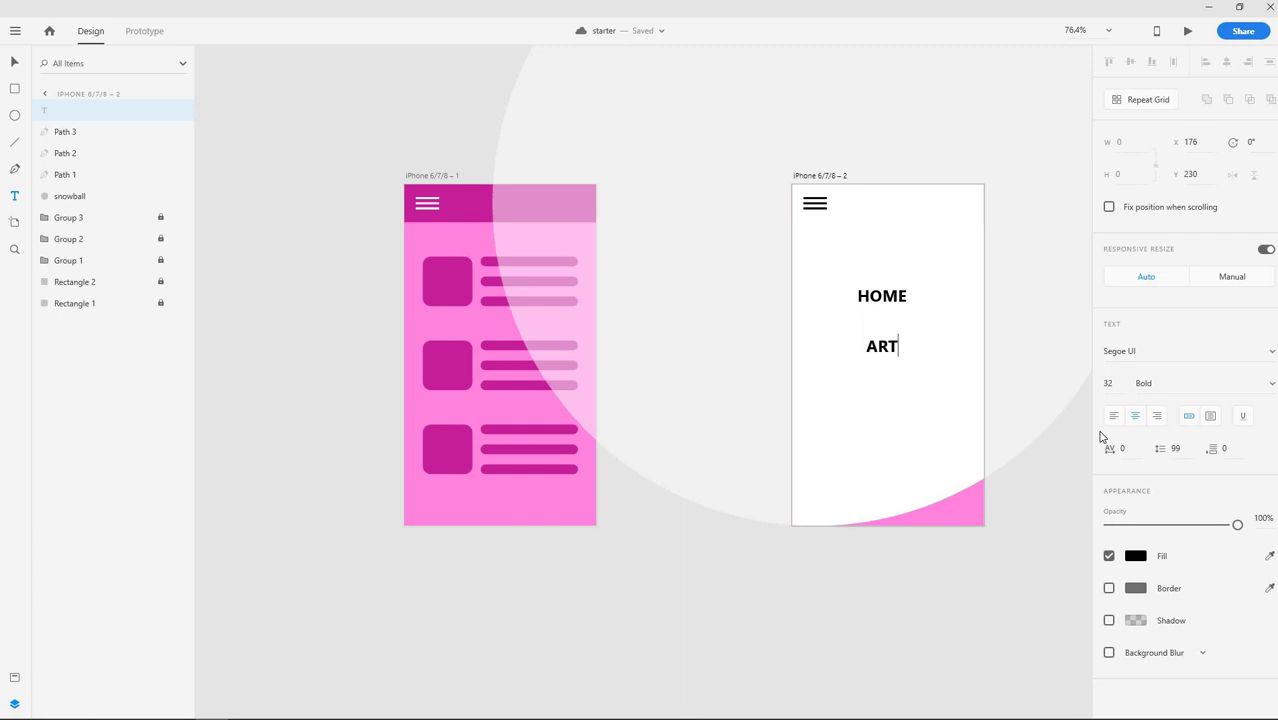
key(Return)
text(ABOUT)
key(Return)
text(CO)
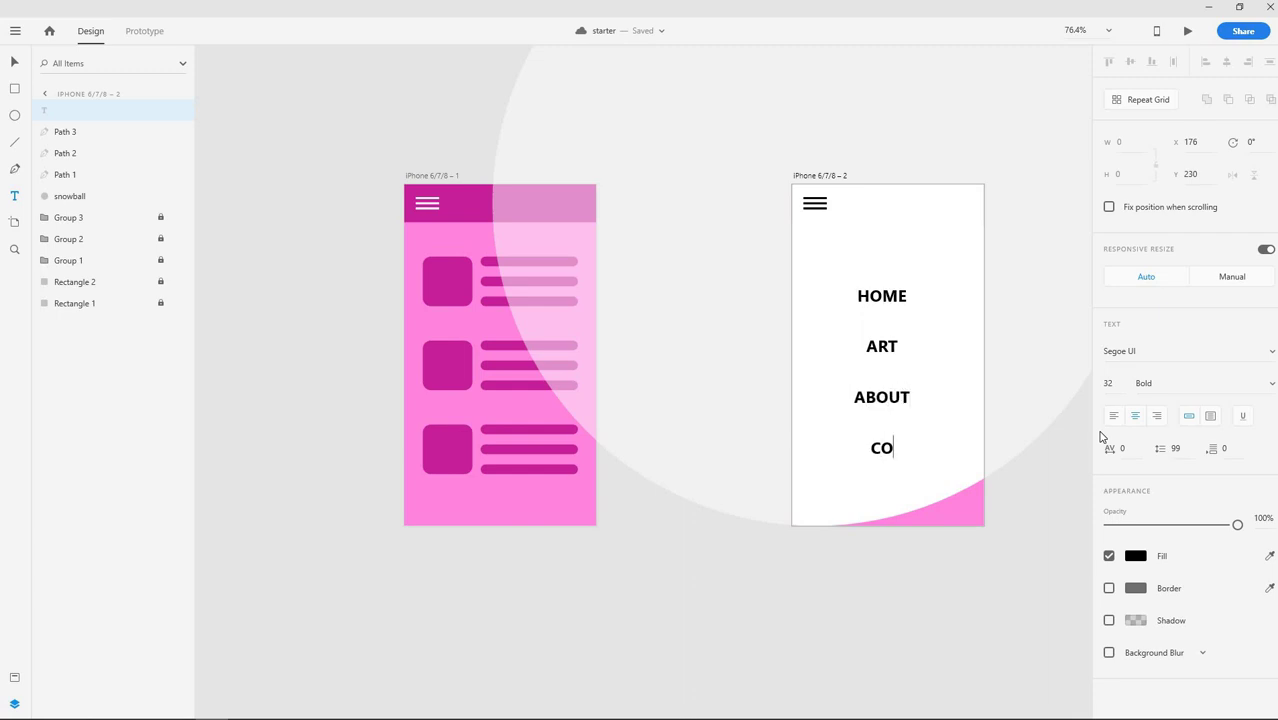
text(NTACT)
- Move the menu text block up so it sits centred on the artboard
click(15, 62)
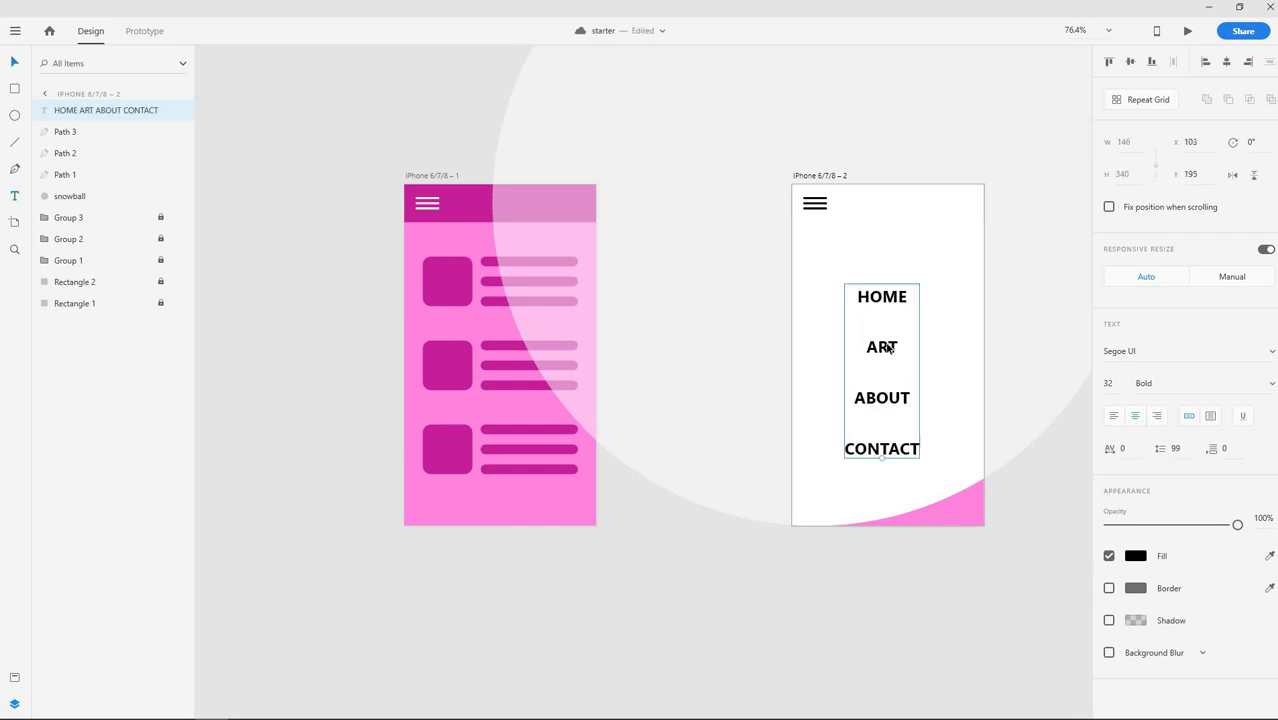
drag(889, 345, 895, 313)
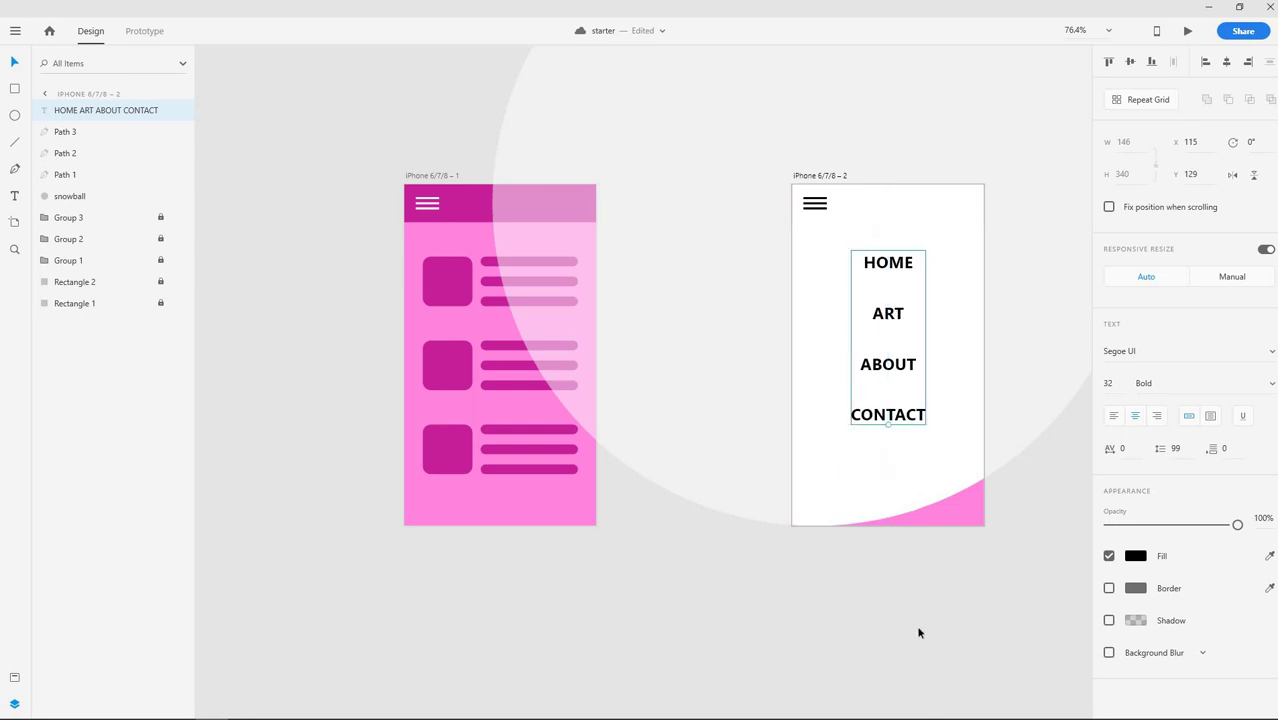
click(919, 632)
click(903, 263)
- Paste the HOME/ART/ABOUT/CONTACT text onto the first artboard and fade it to 0% opacity
click(440, 175)
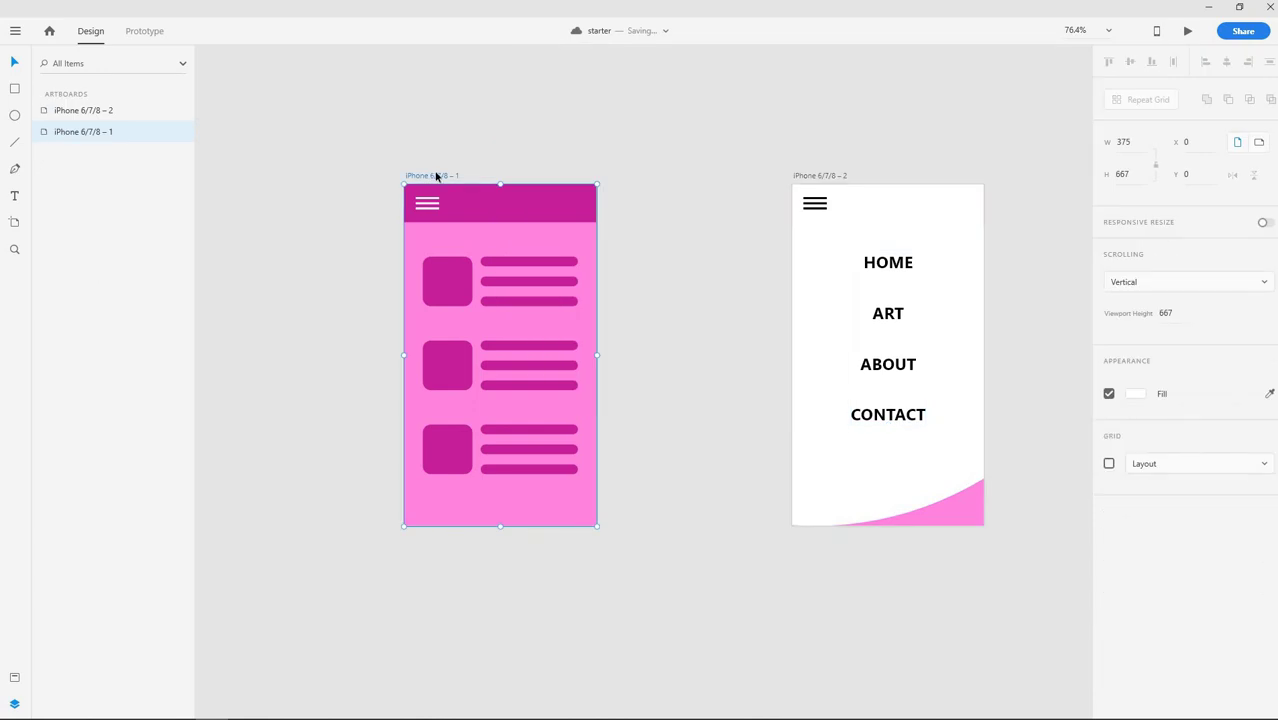
key(ctrl+v)
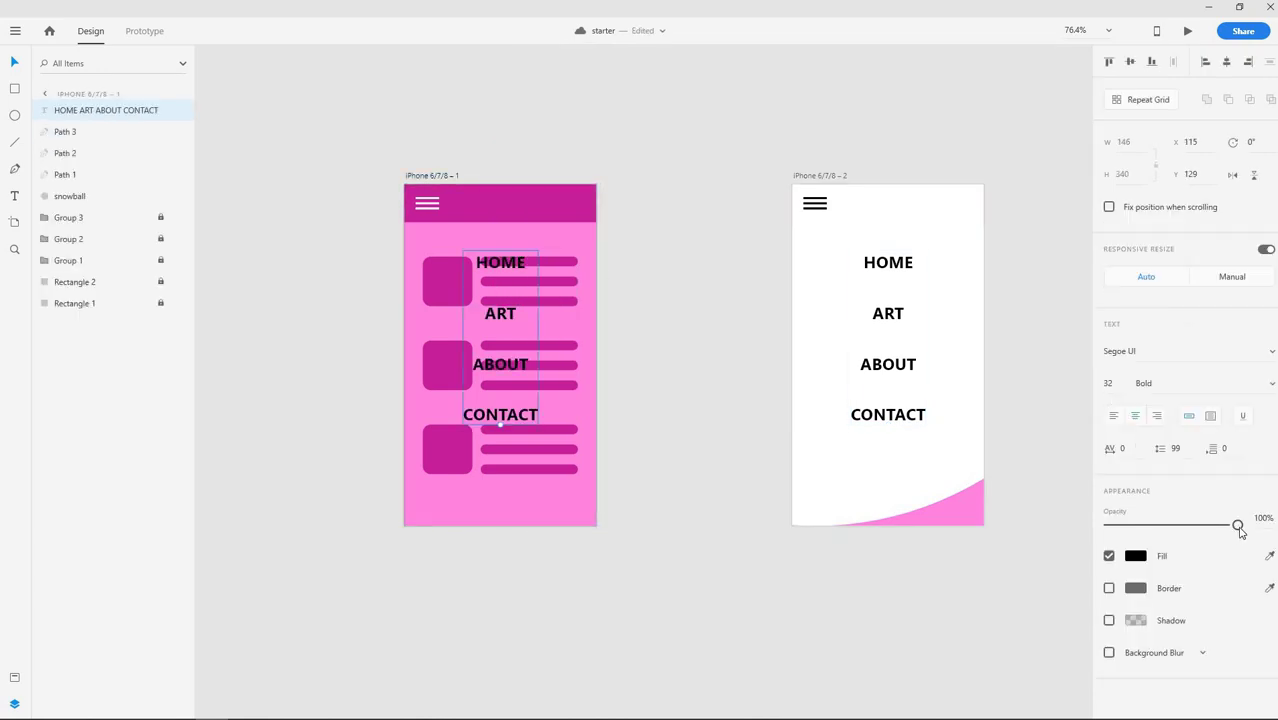
drag(1240, 532, 1065, 537)
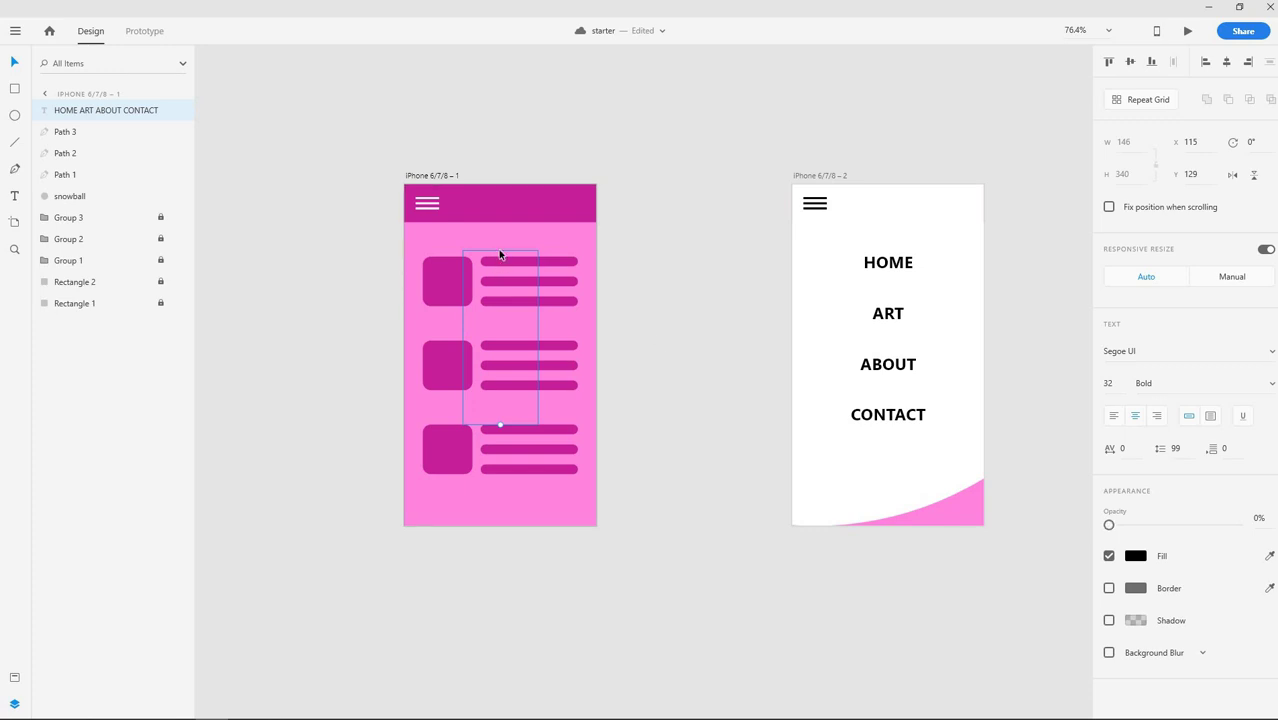
- Position the invisible text above the pink header at Y -299, then save the file
drag(500, 259, 508, 82)
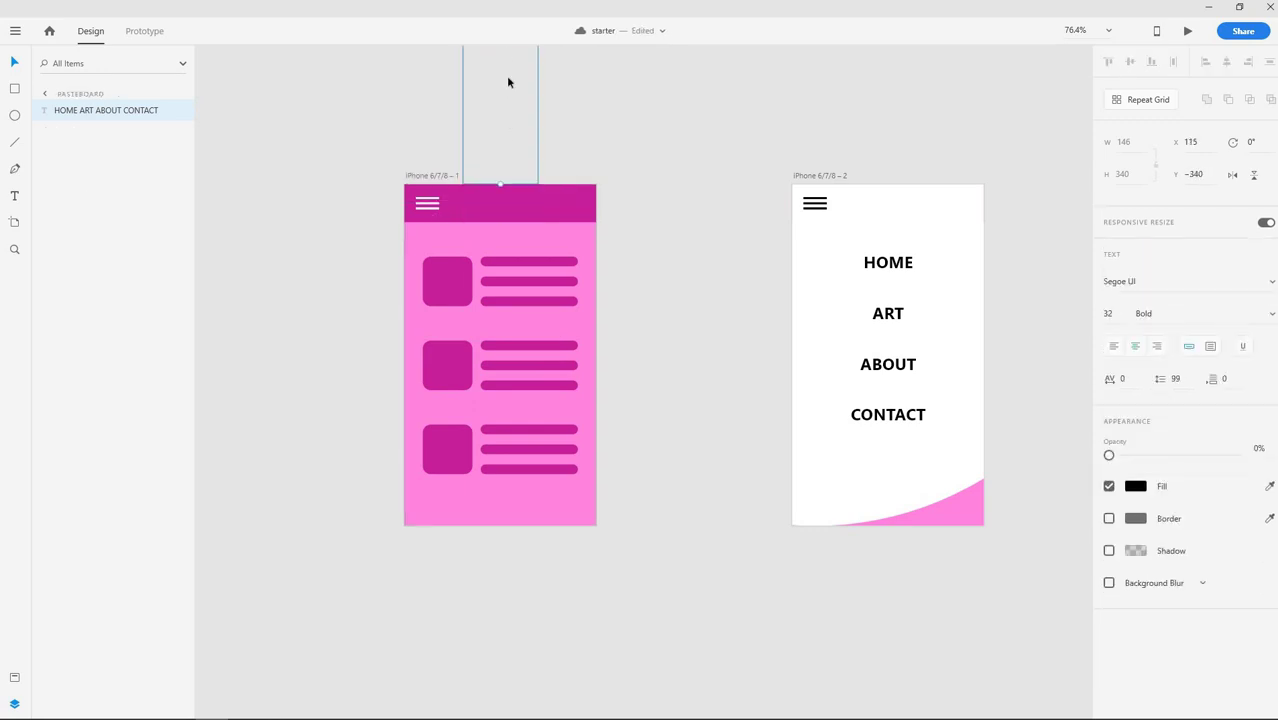
click(583, 142)
click(499, 148)
click(435, 176)
click(502, 125)
drag(504, 124, 502, 145)
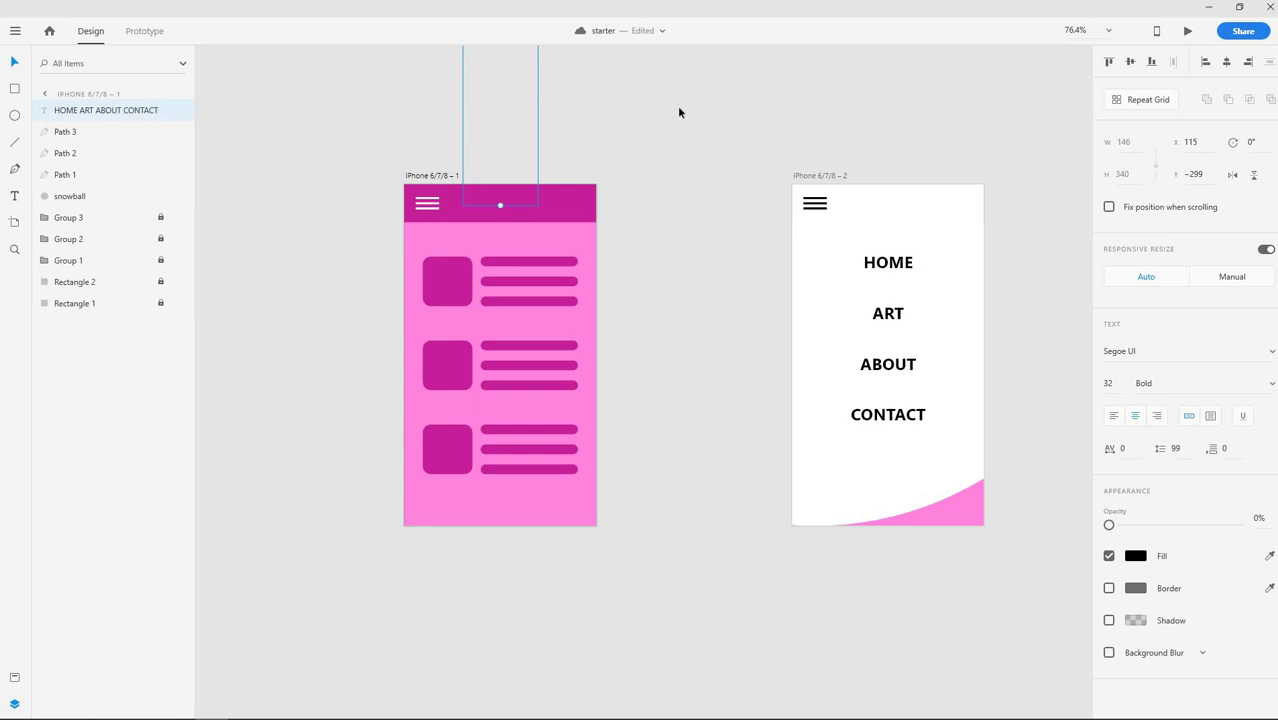
click(488, 110)
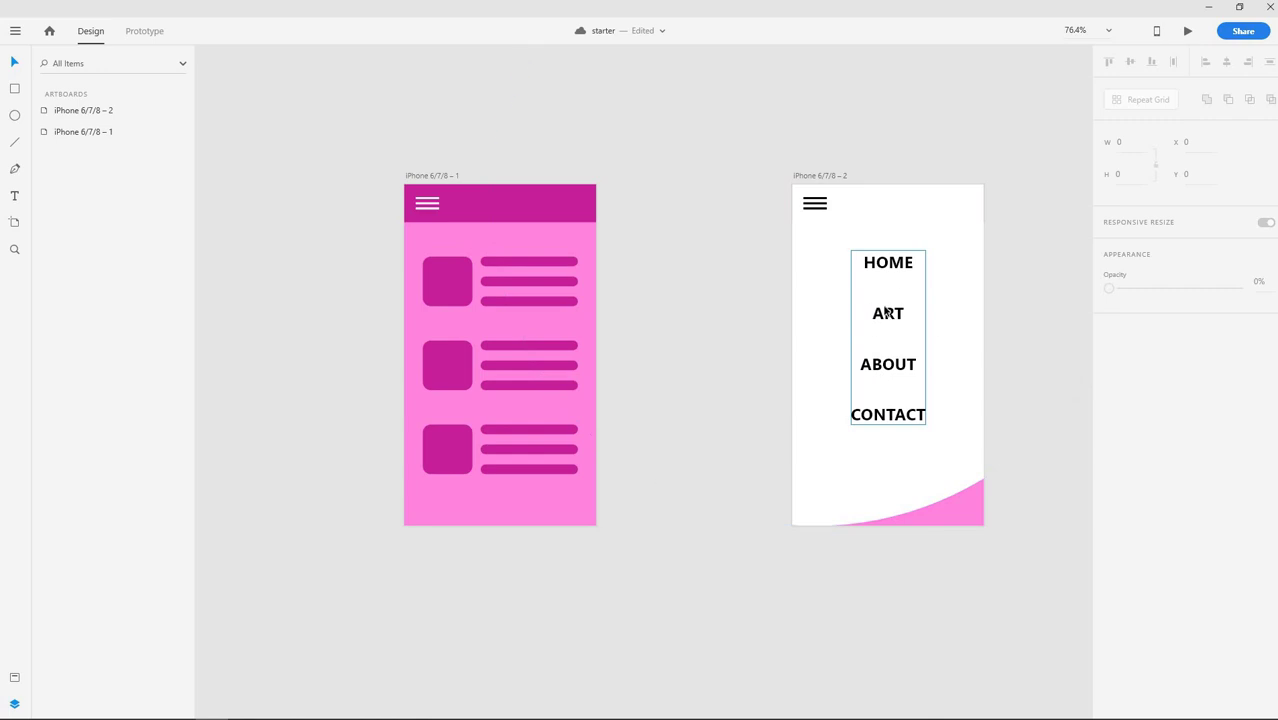
key(ctrl+s)
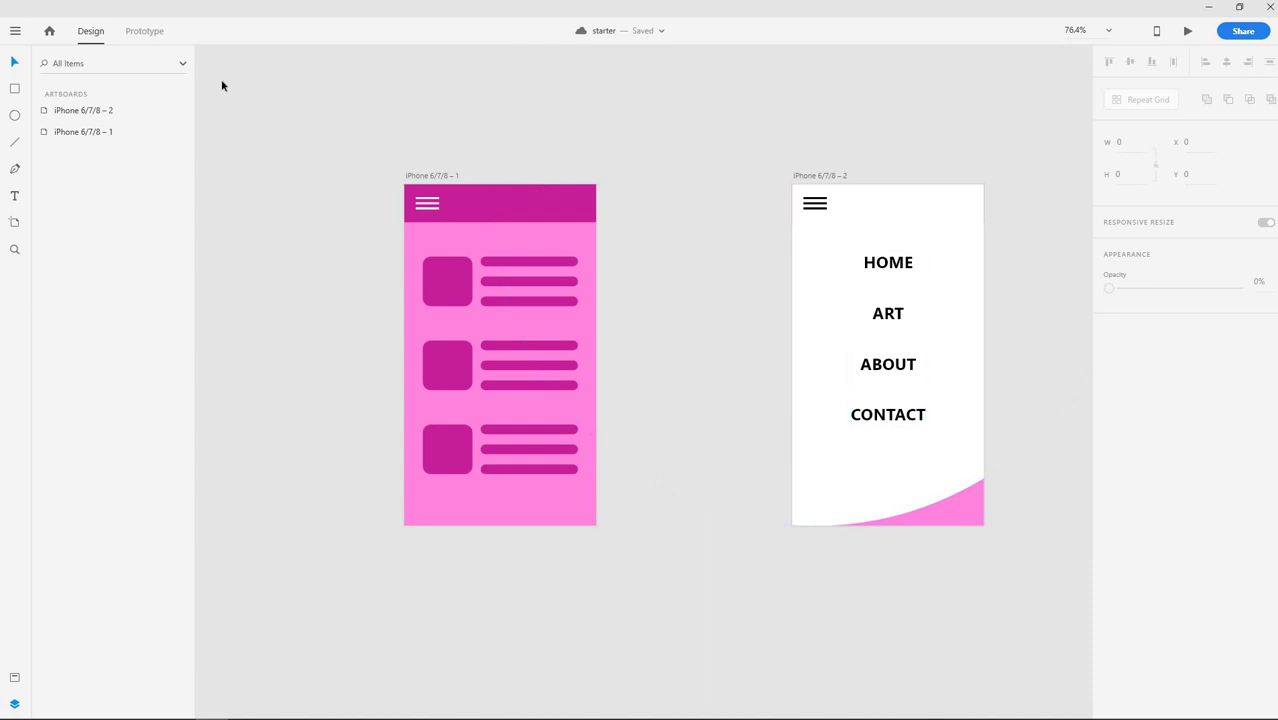
- In Prototype mode, link artboard 1 to artboard 2 with Tap, Auto-Animate, Ease Out, 0.4 s
click(143, 31)
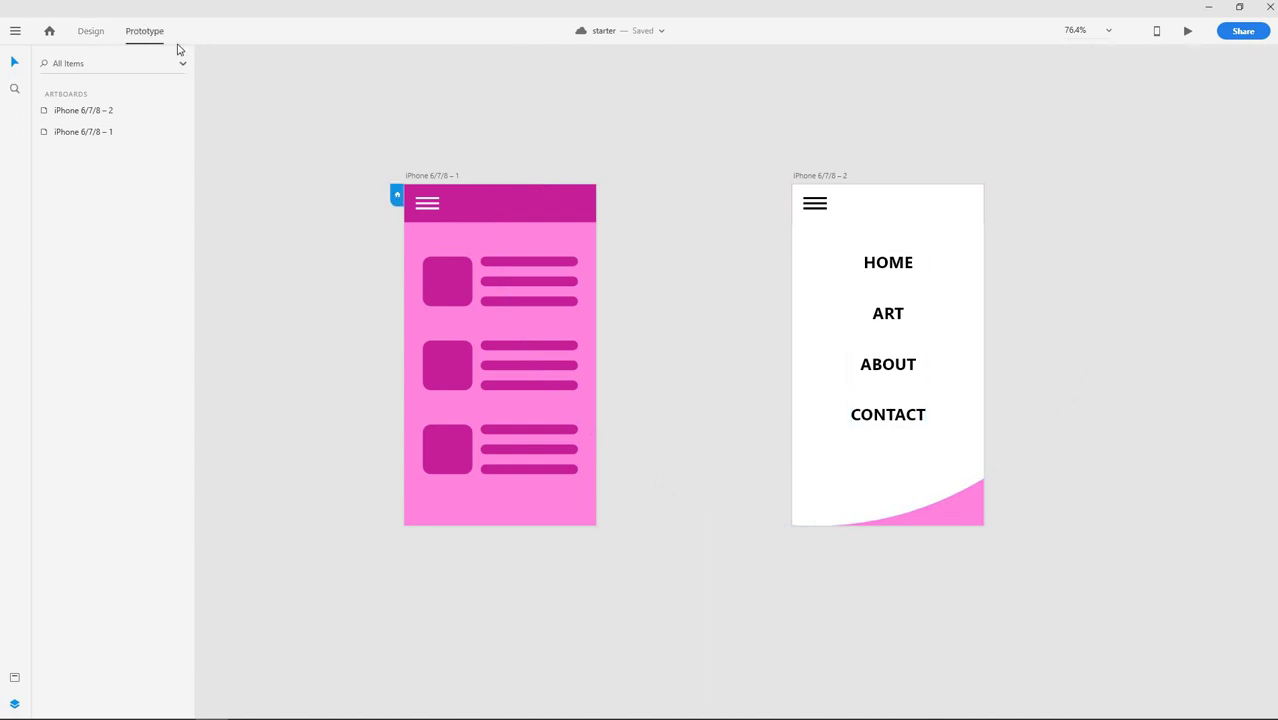
click(433, 173)
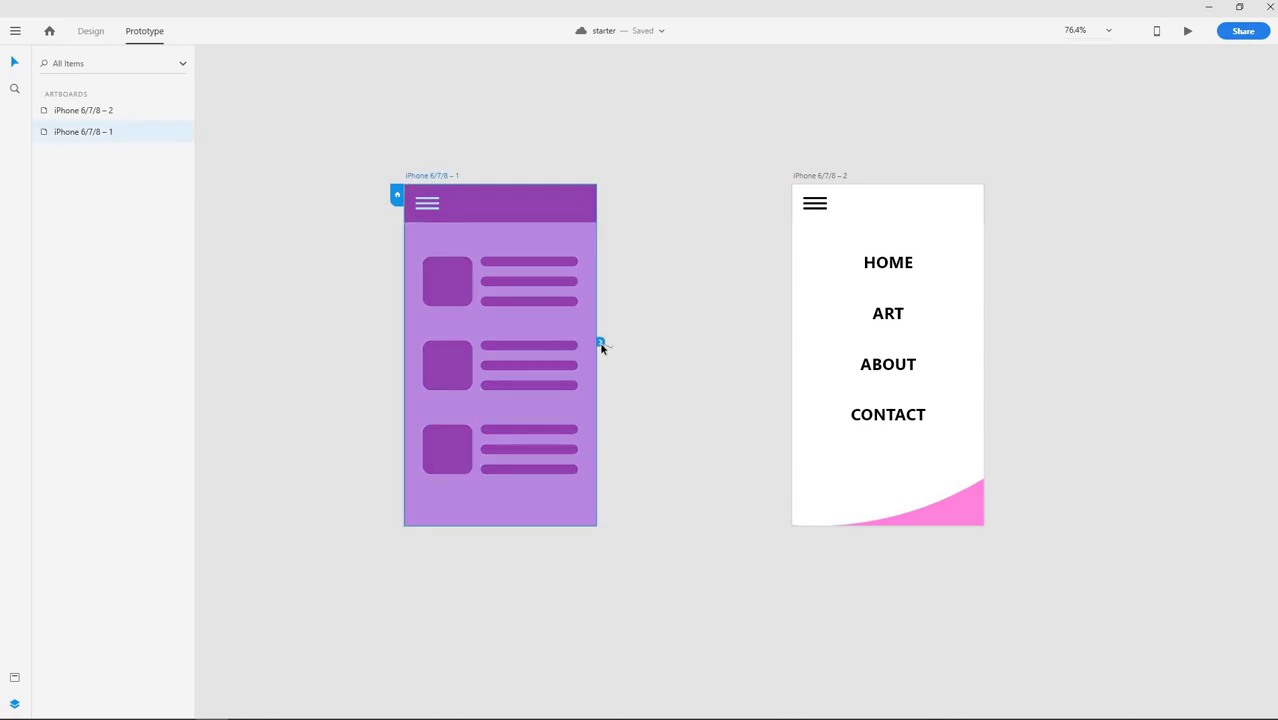
drag(600, 344, 826, 368)
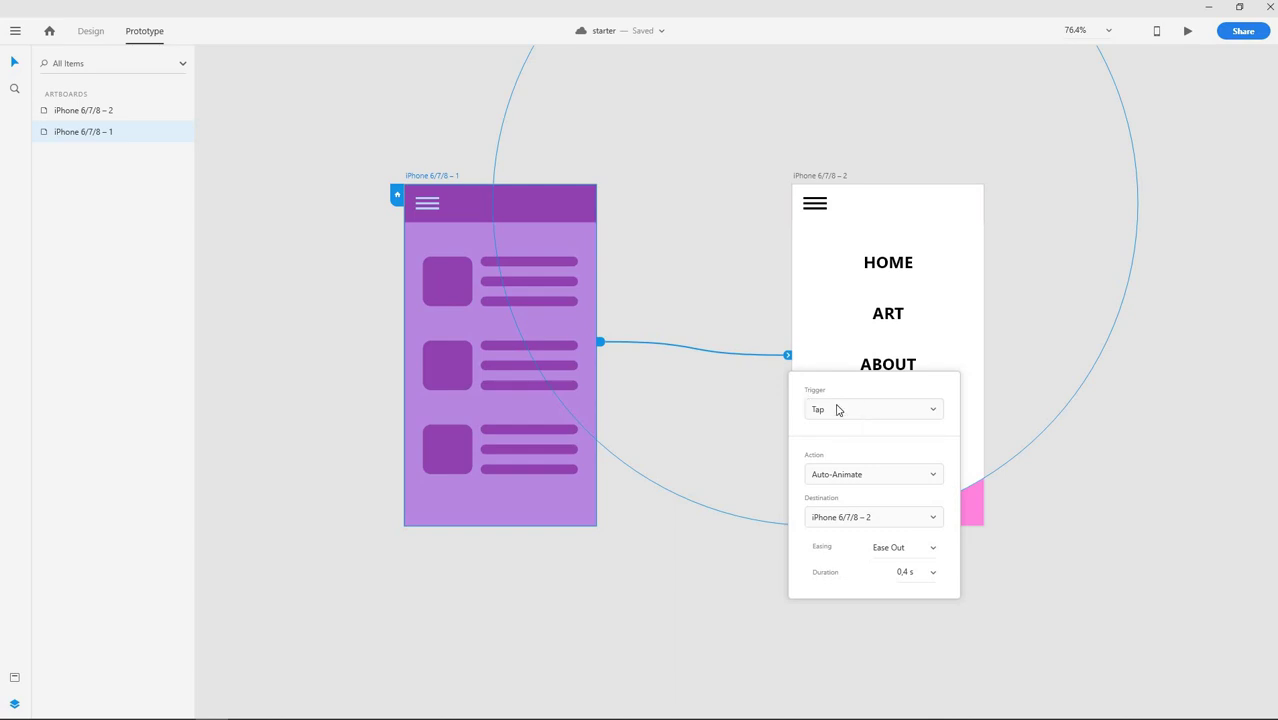
click(838, 410)
click(835, 413)
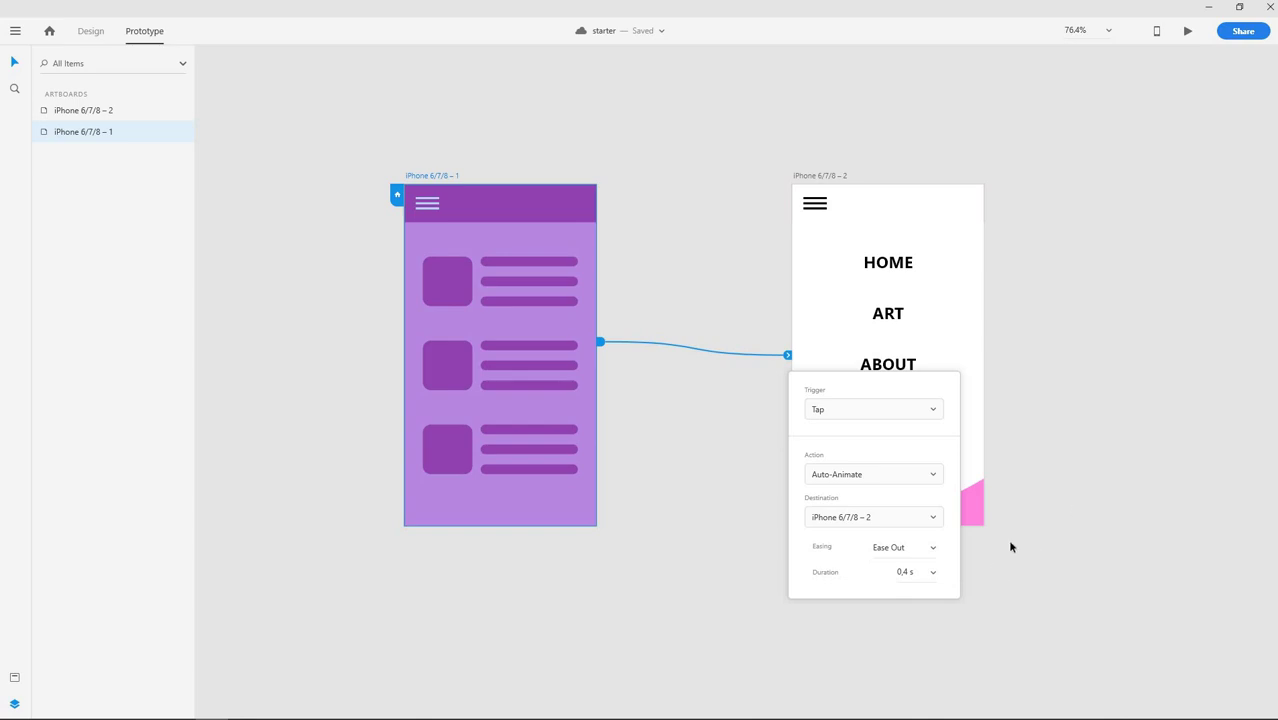
click(1066, 513)
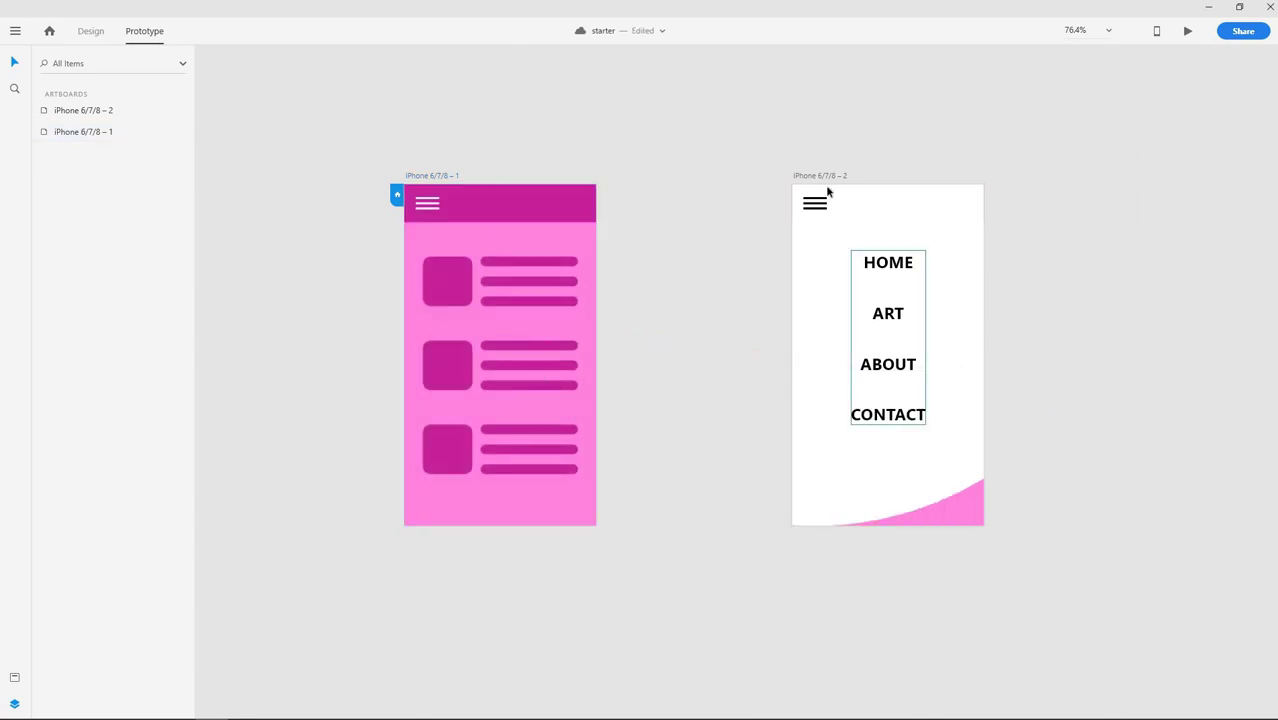
- Link artboard 2 back to artboard 1 with a tap-triggered Auto-Animate transition
click(897, 190)
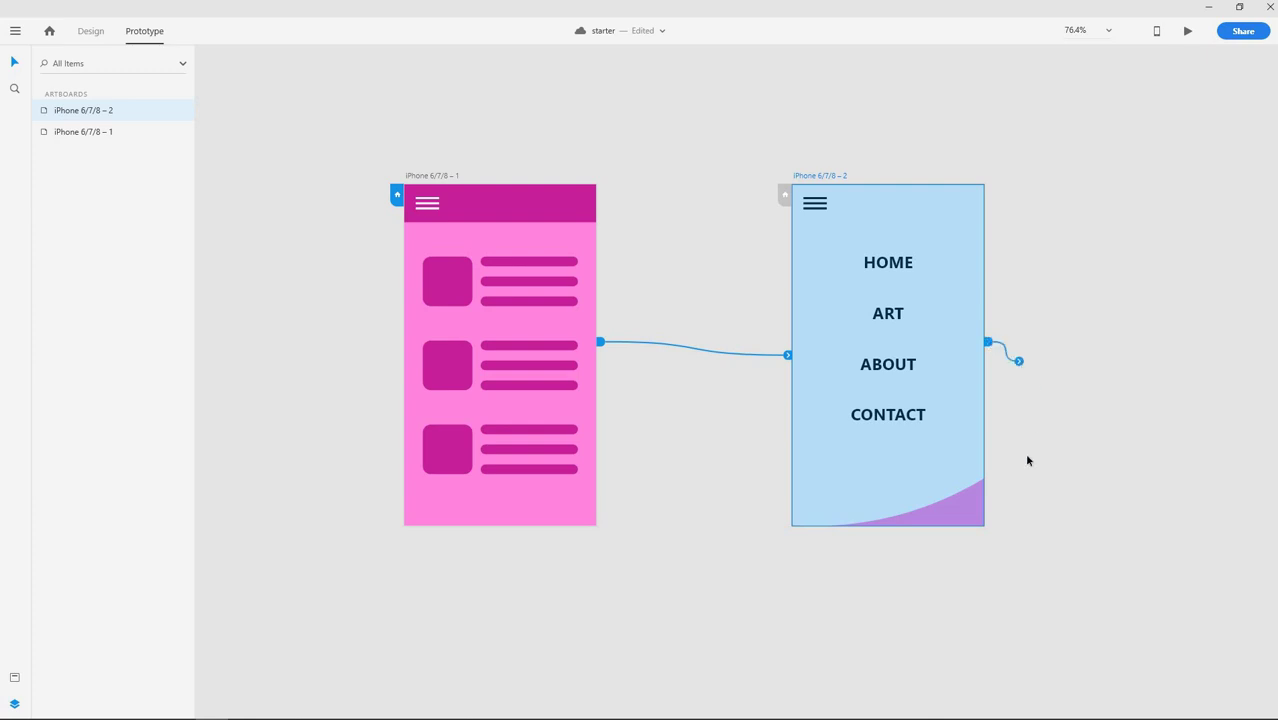
drag(1027, 460, 531, 423)
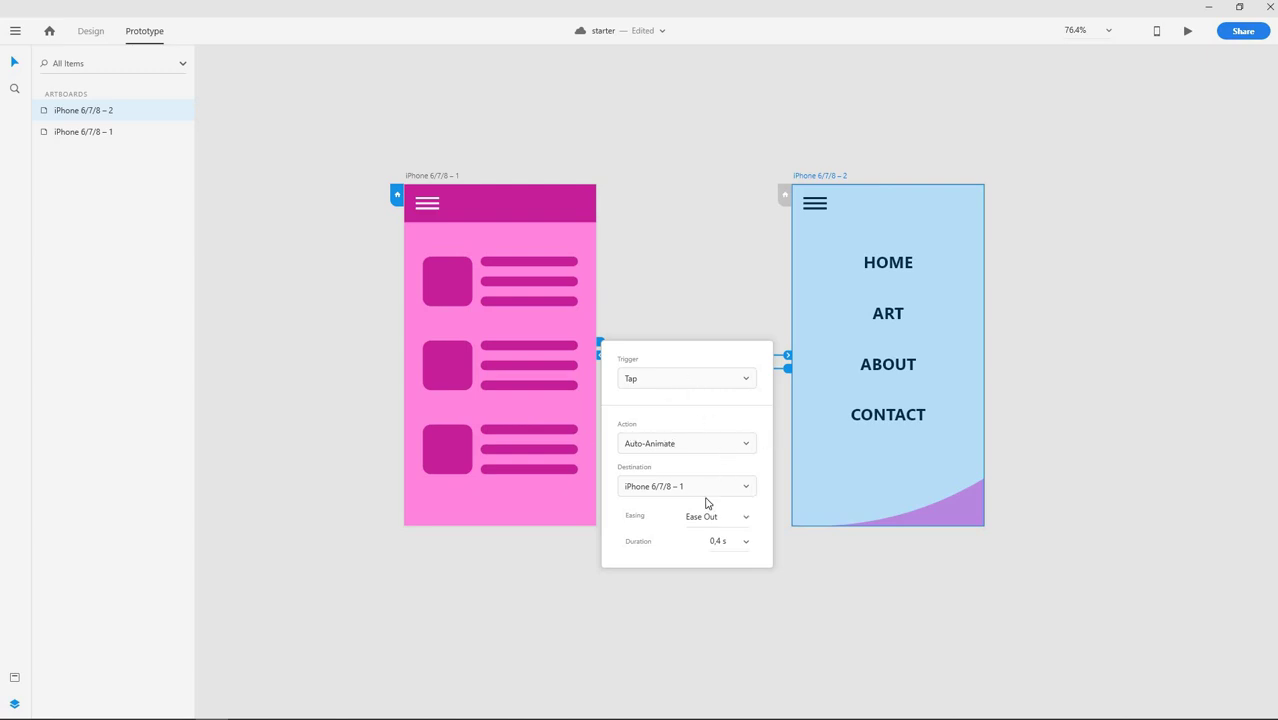
click(862, 606)
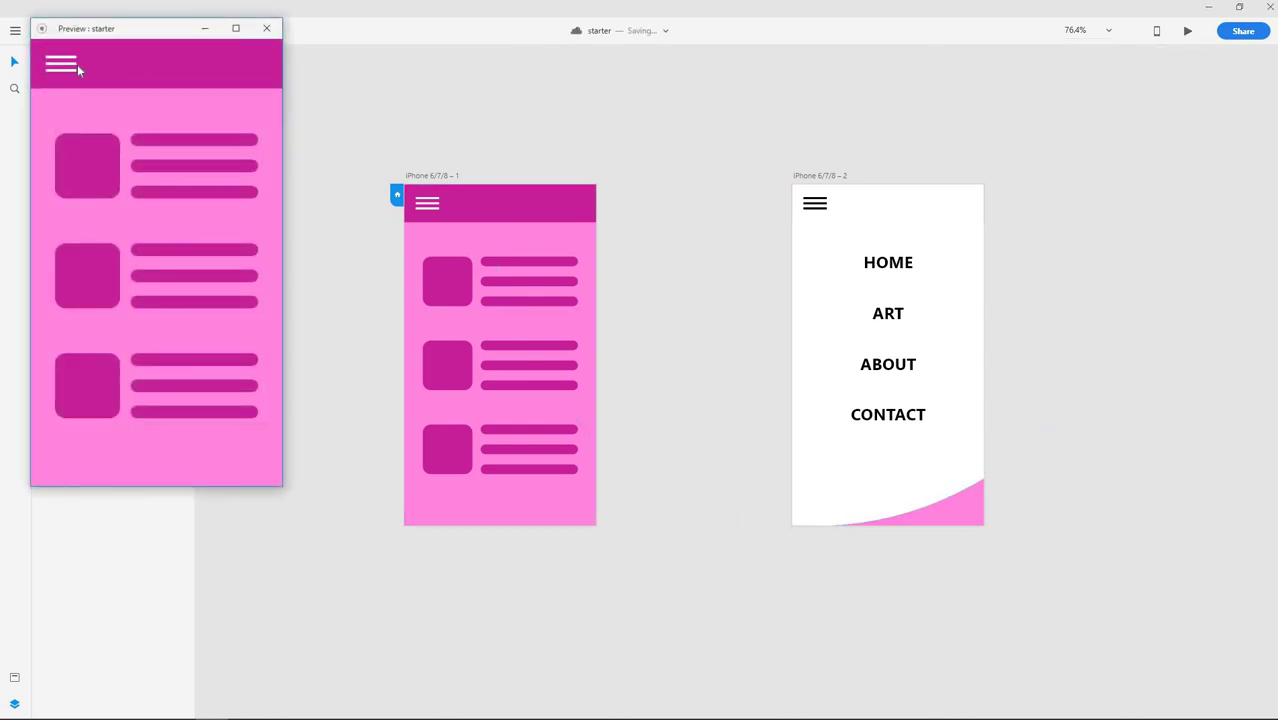
click(77, 64)
click(62, 68)
click(64, 86)
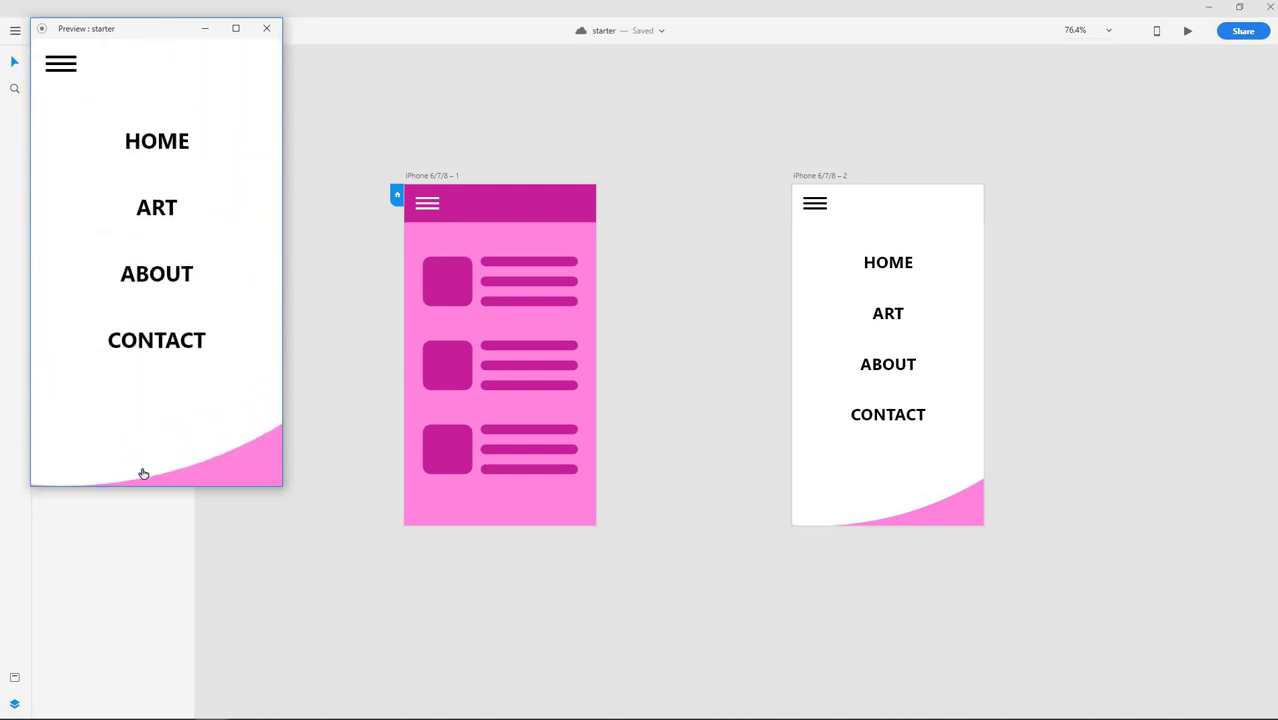
click(60, 71)
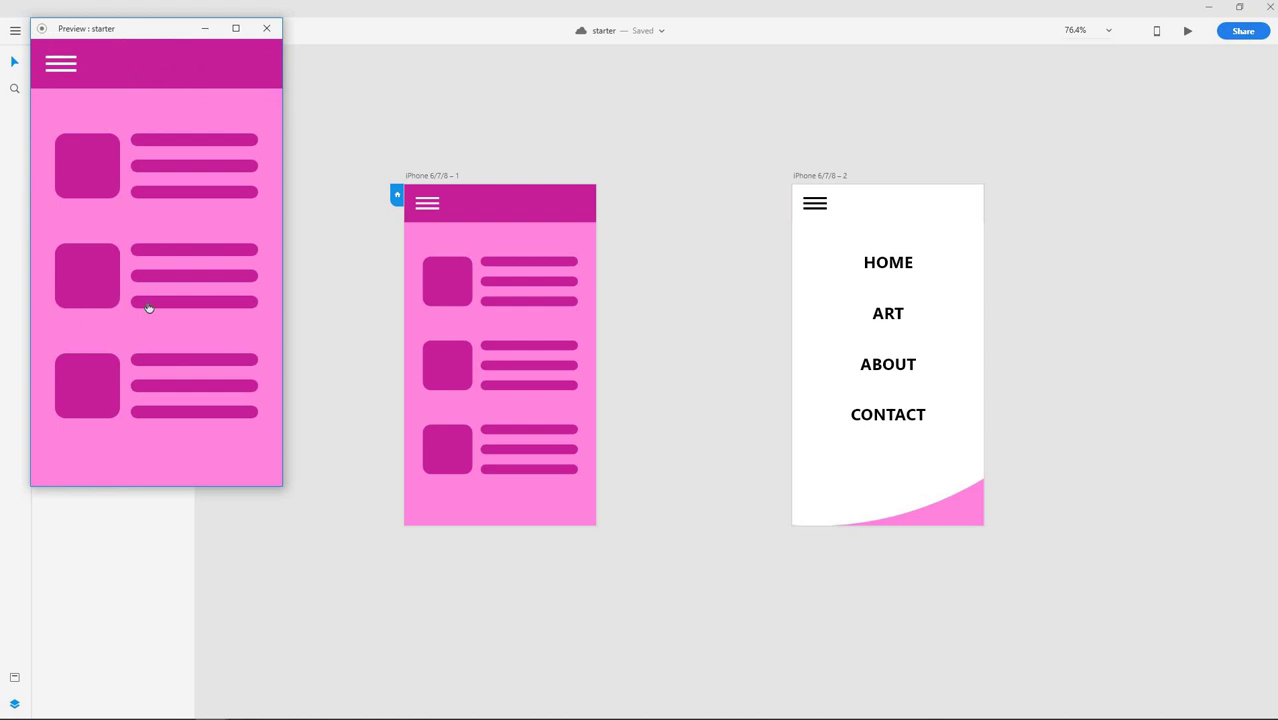
click(55, 87)
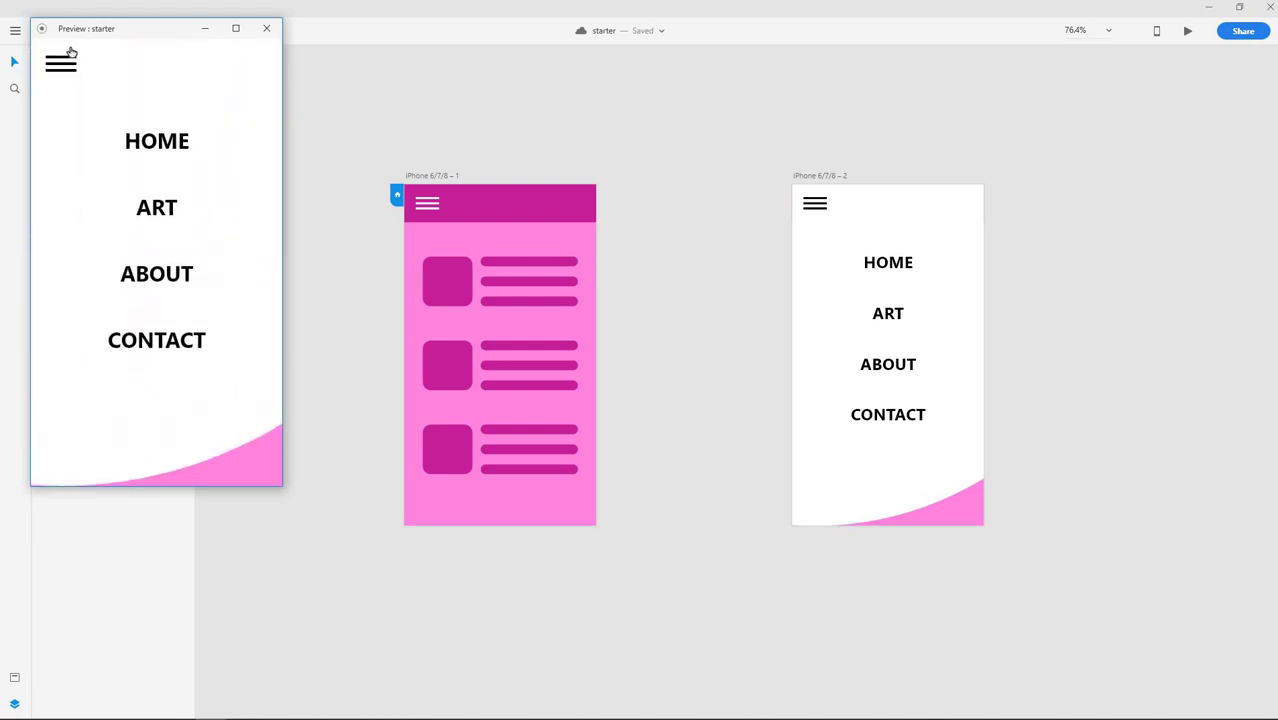
click(117, 57)
click(270, 29)
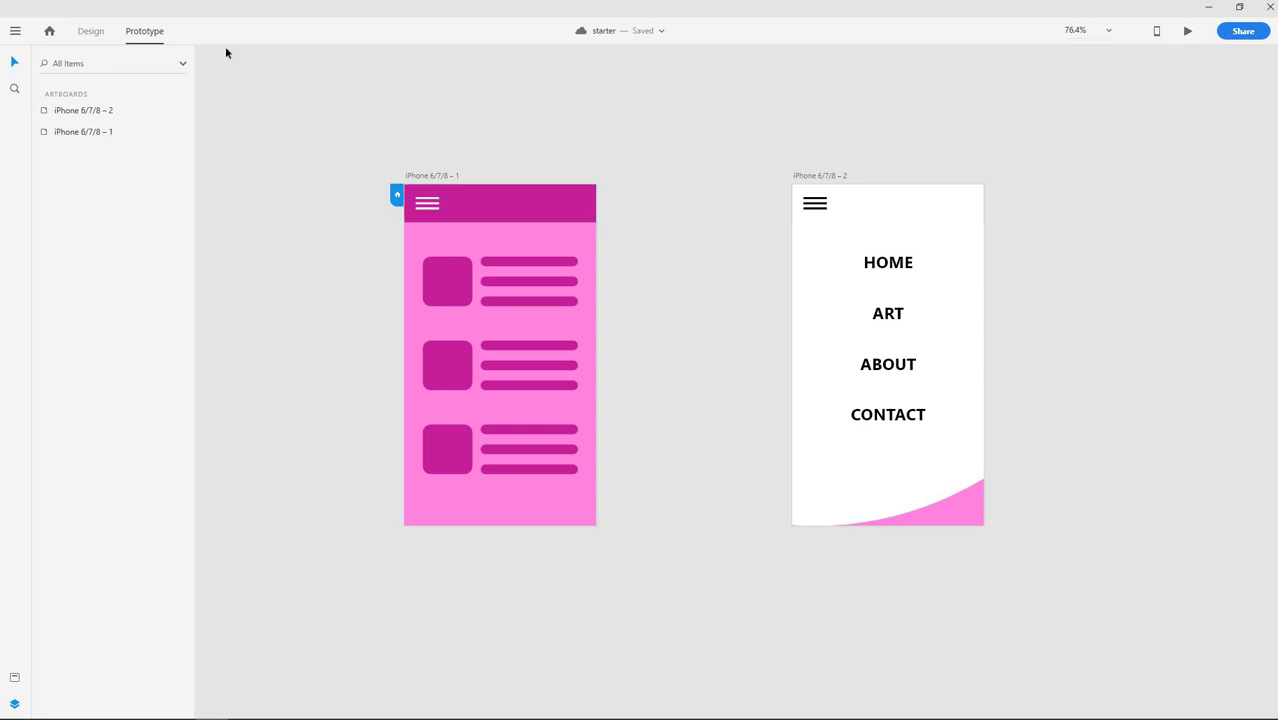
- In the Design workspace, select the menu text and first artboard, leaving the artboard name unchanged
click(92, 33)
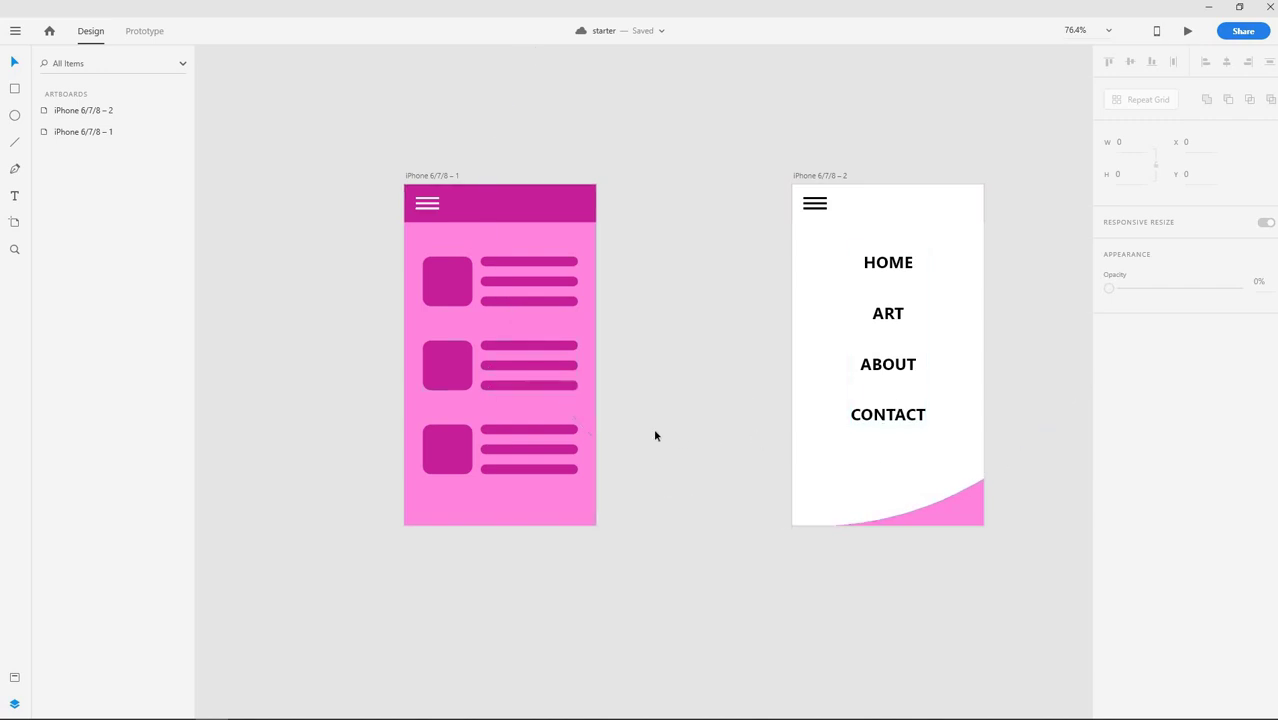
click(875, 414)
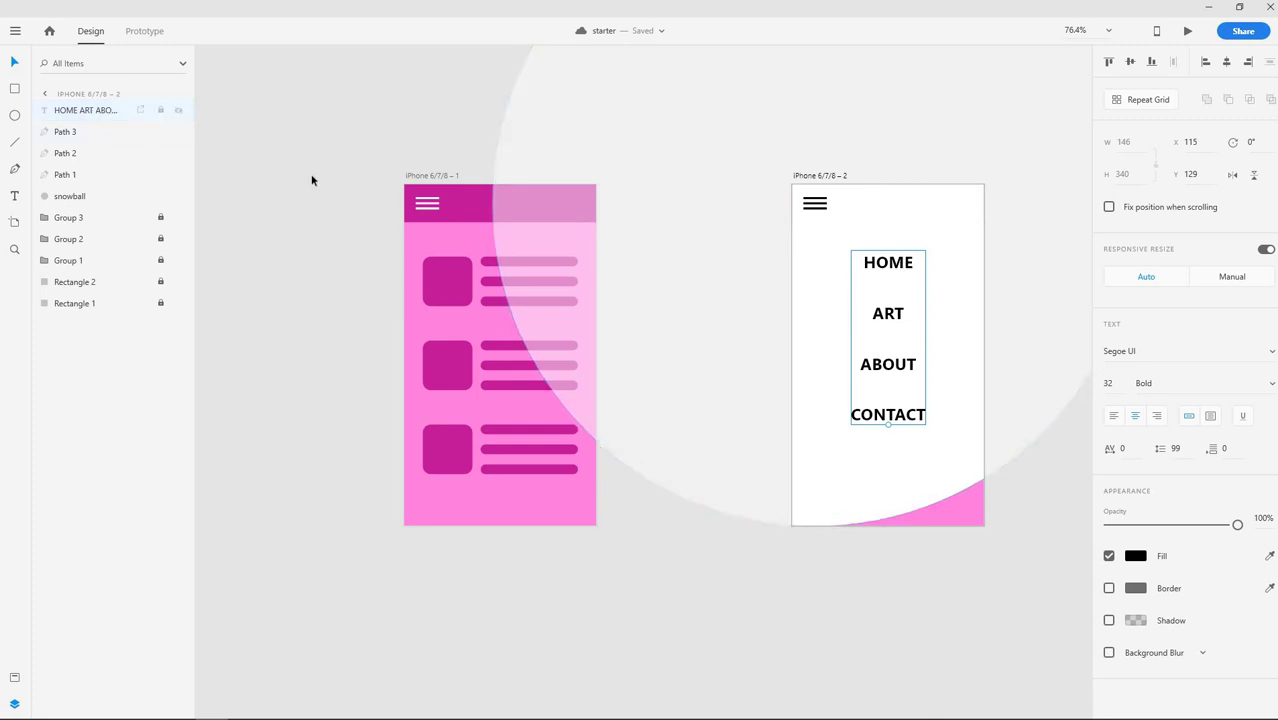
click(433, 178)
double_click(433, 177)
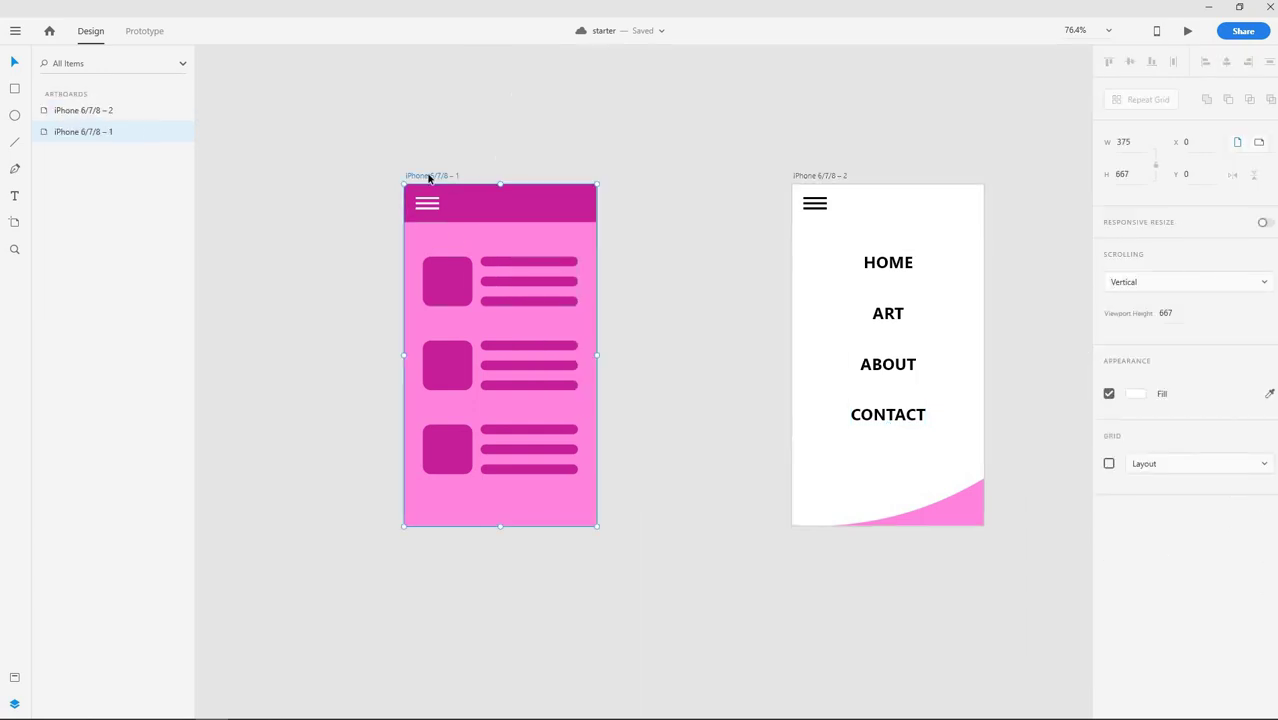
key(Return)
- Inspect the pink header and menu text layers, then recentre both artboards in view
click(442, 208)
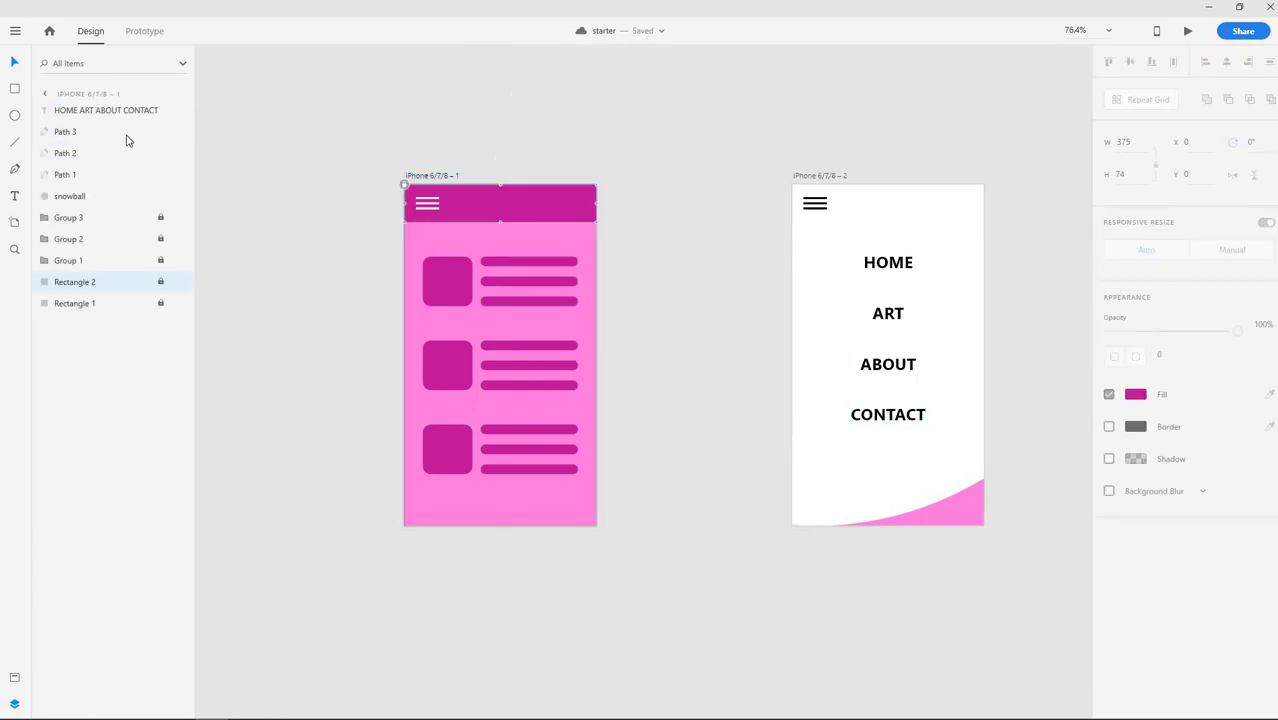
click(99, 116)
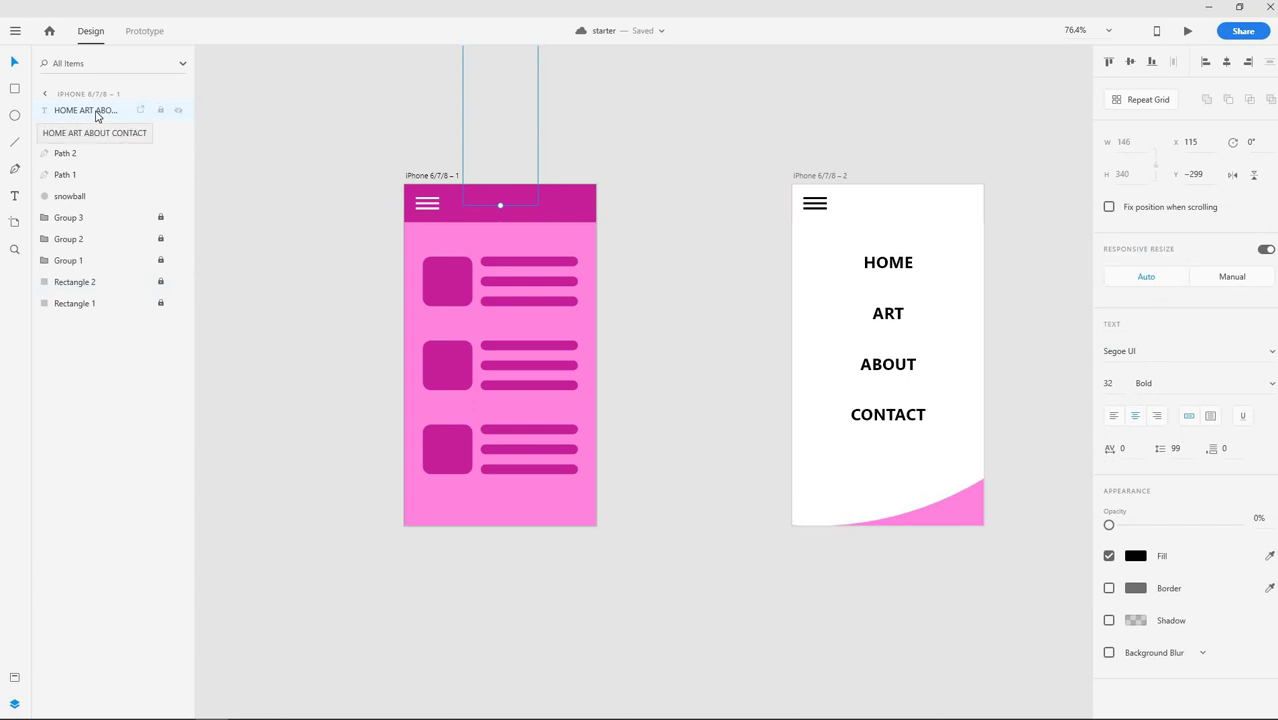
click(632, 586)
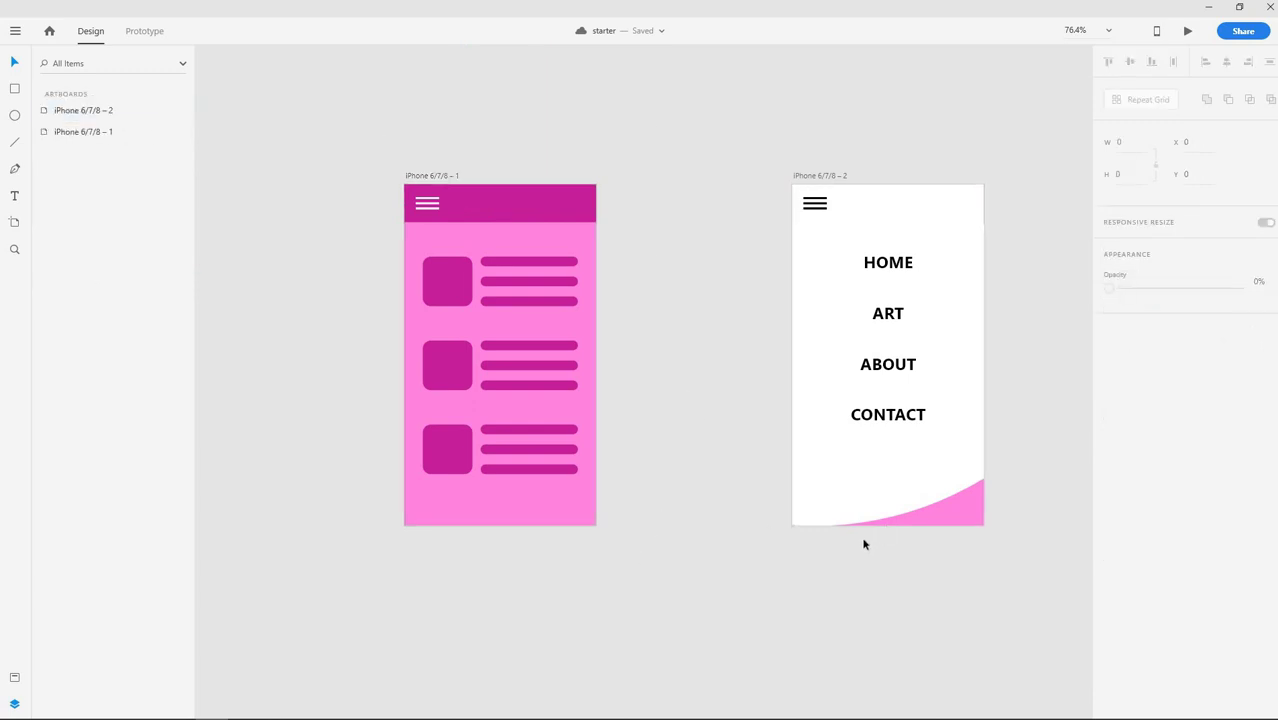
scroll(870, 593, right, 3)
click(746, 380)
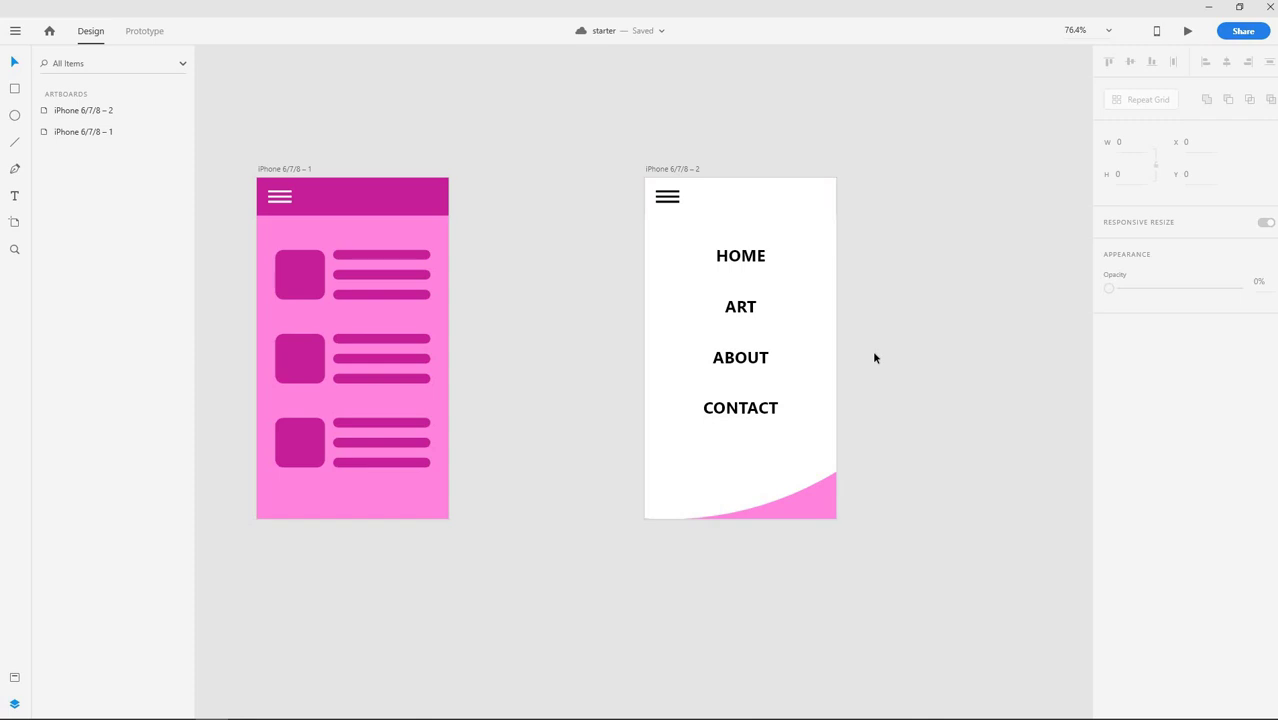
drag(599, 557, 685, 570)
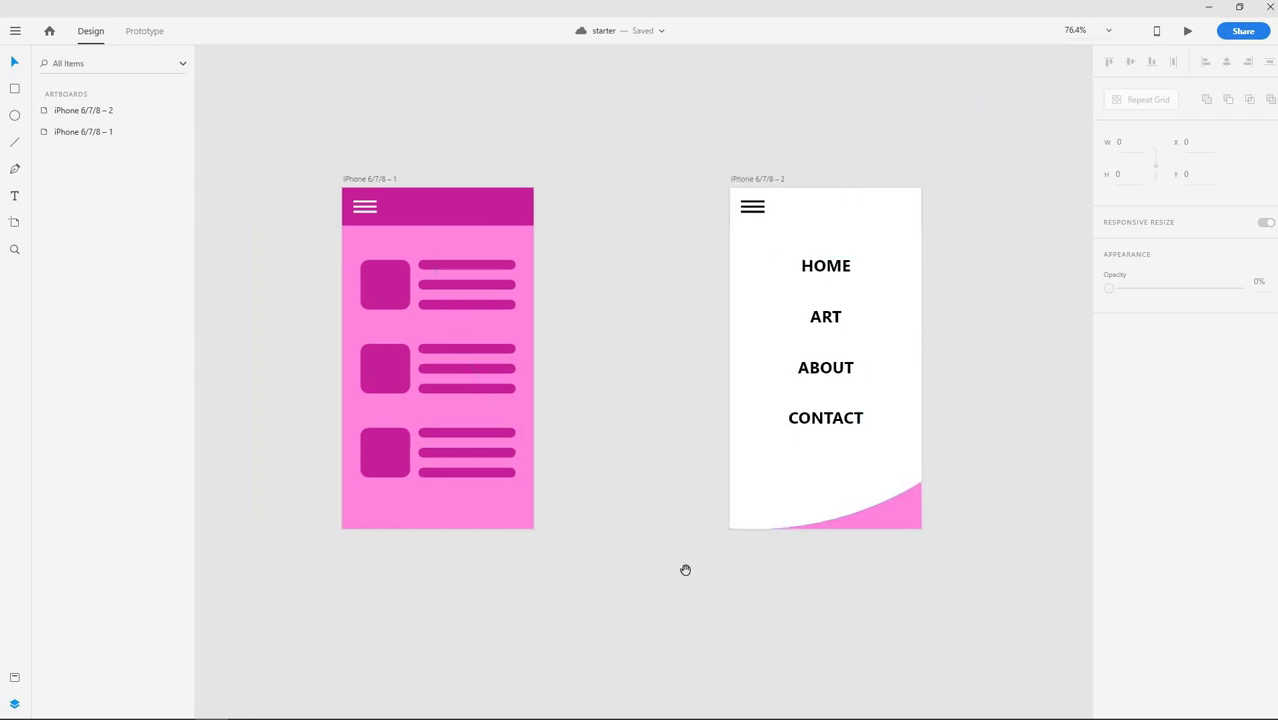